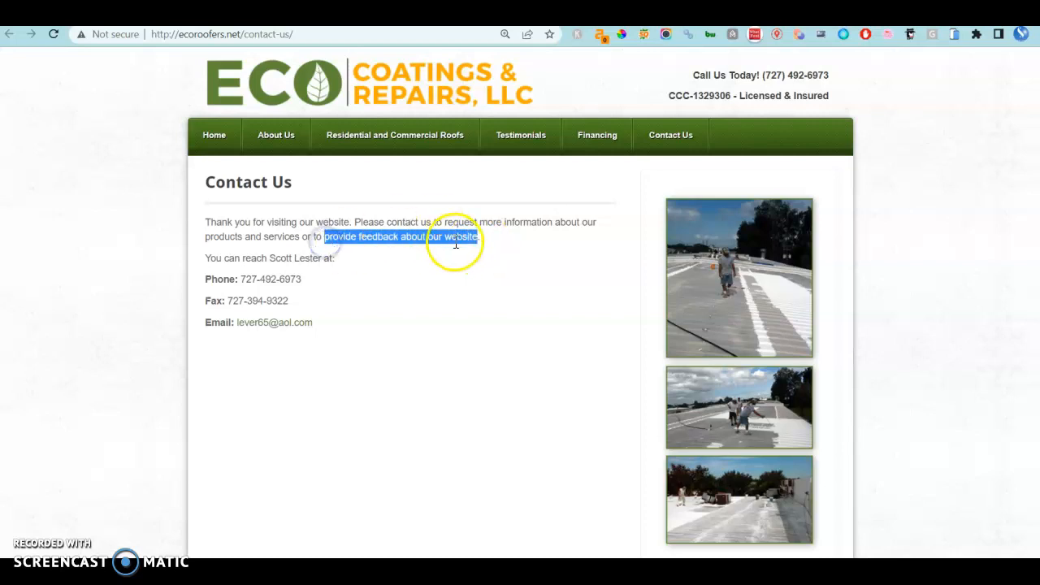
- Open the ECO Coatings & Repairs site's home page and review it from the banner down to the footer
left_click(456, 245)
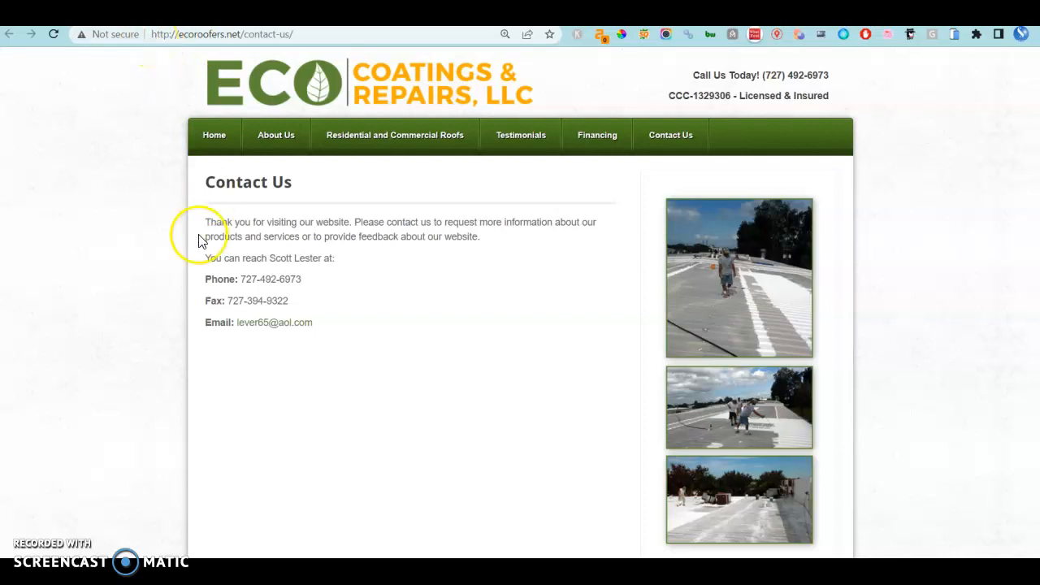
left_click(216, 138)
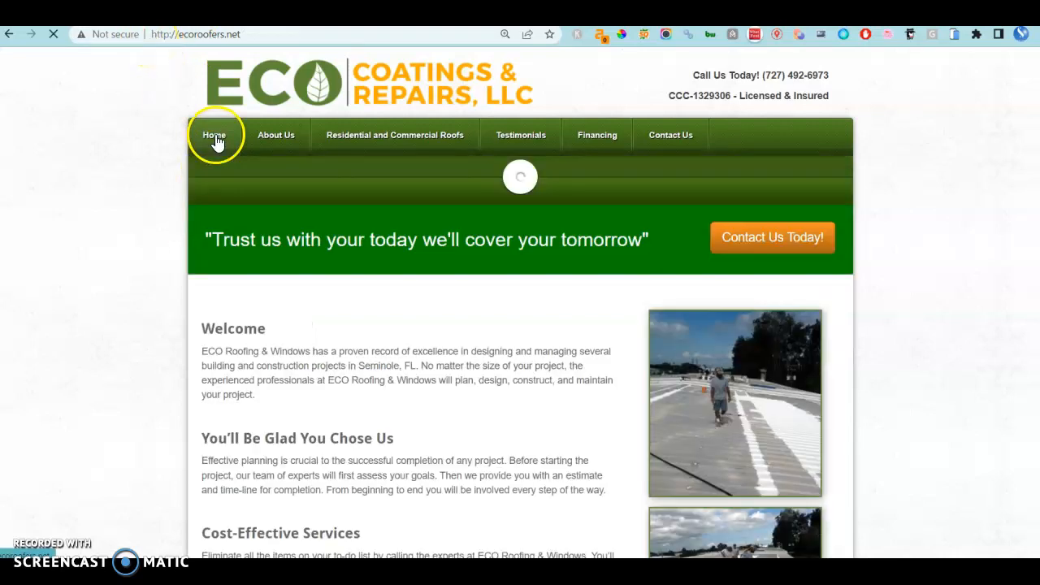
scroll(174, 235, "down", 6)
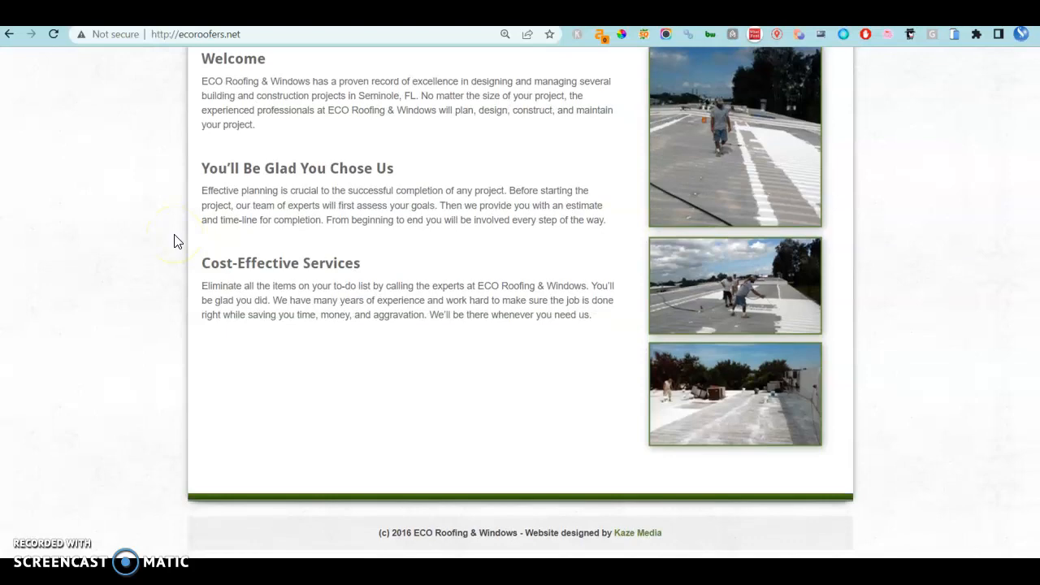
scroll(174, 238, "up", 6)
scroll(204, 325, "down", 4)
scroll(221, 329, "up", 3)
scroll(220, 329, "up", 2)
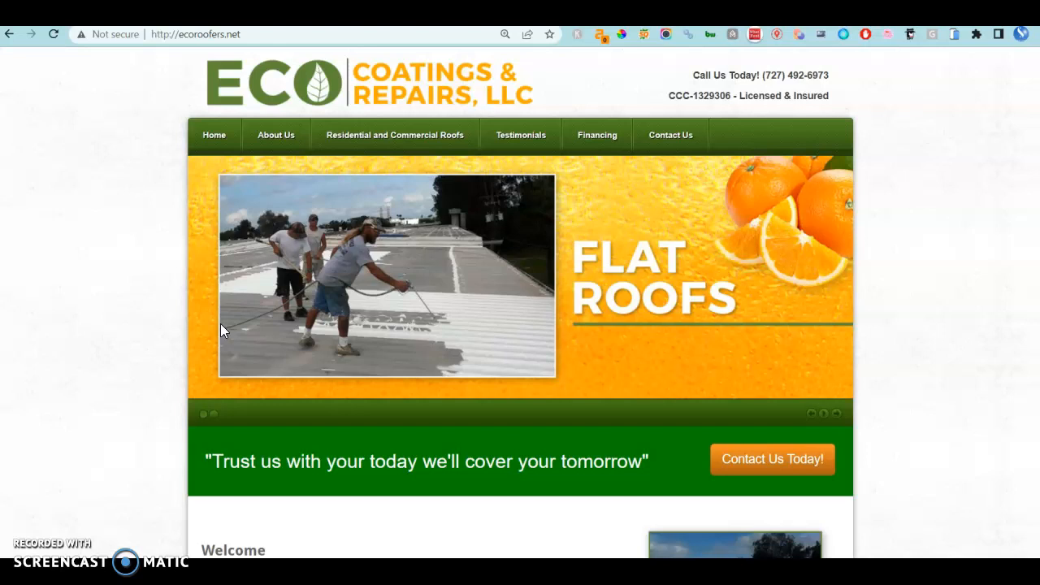
scroll(220, 323, "down", 6)
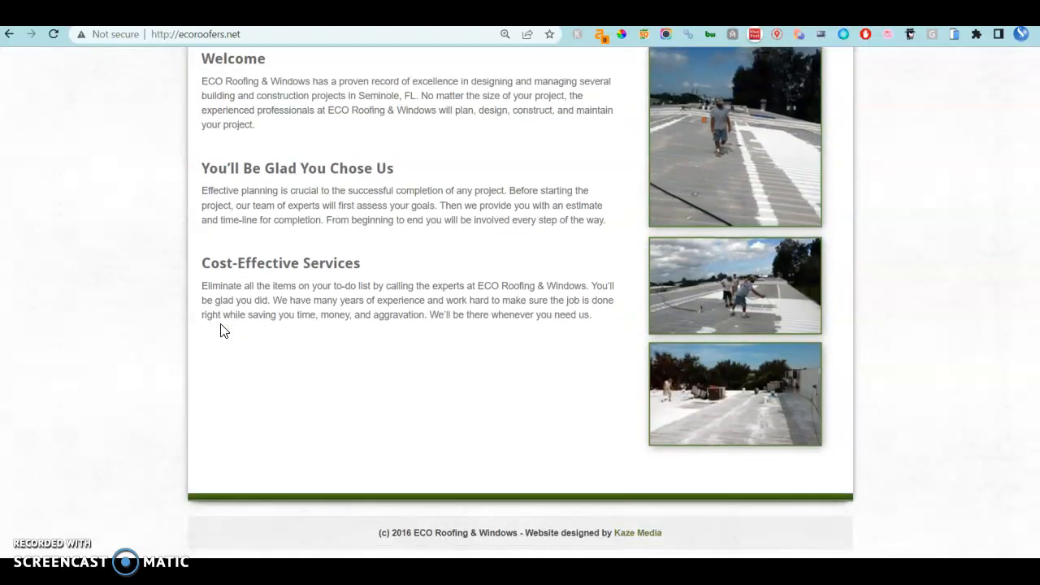
key("ctrl+plus")
key("ctrl+minus")
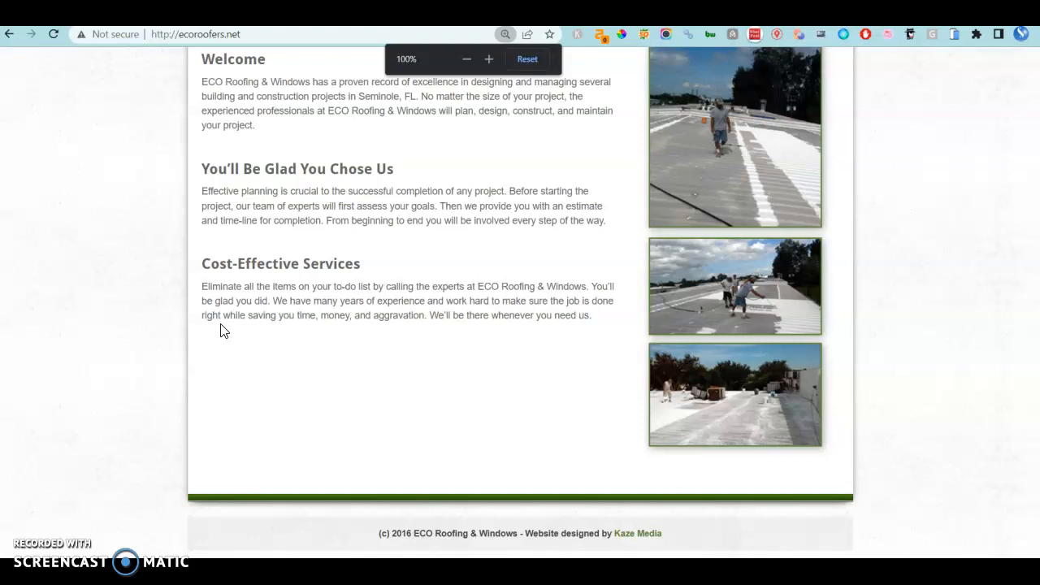
scroll(246, 316, "up", 6)
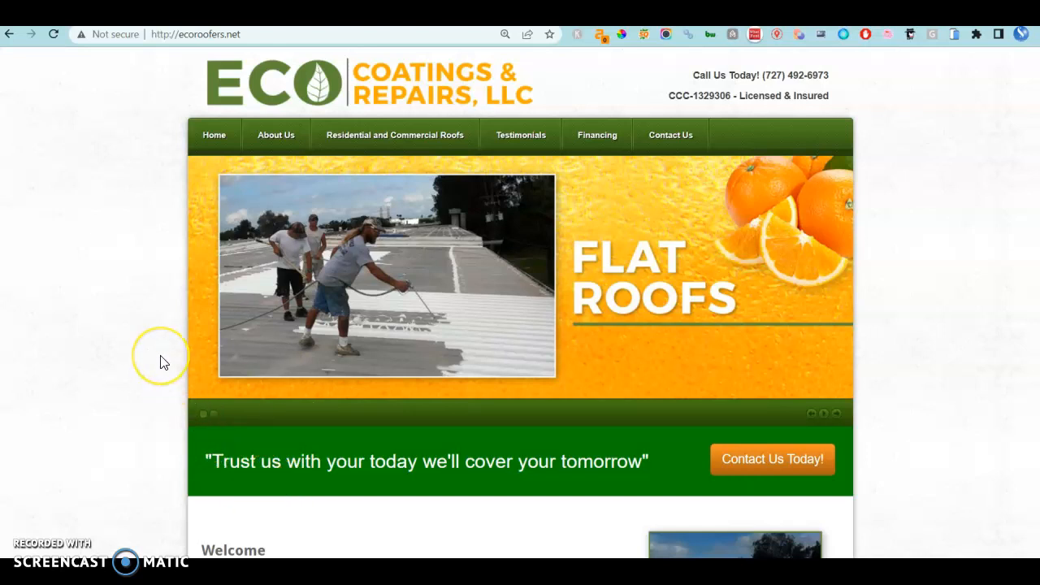
scroll(160, 362, "down", 6)
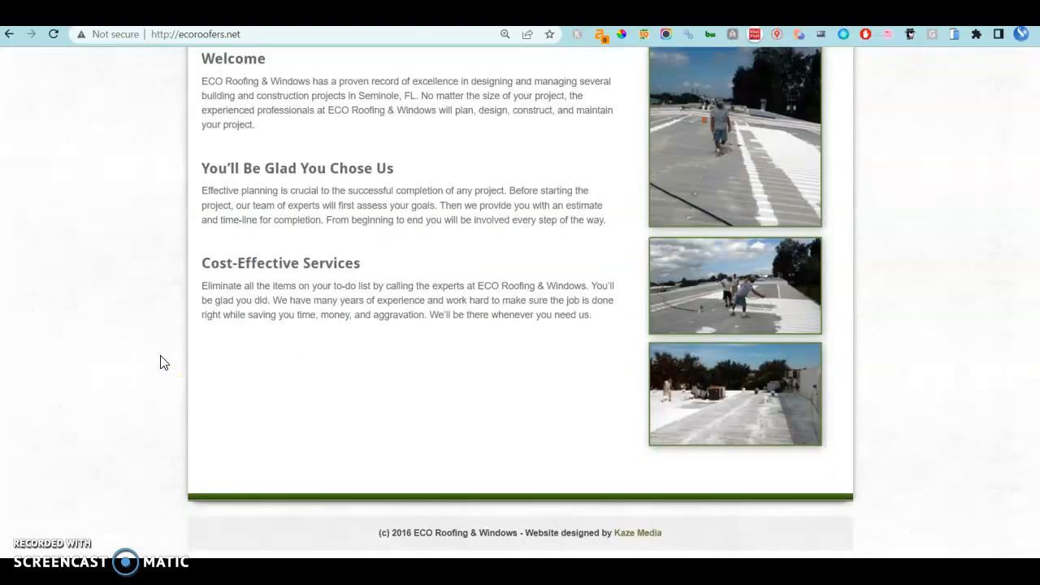
scroll(160, 363, "up", 3)
scroll(160, 362, "up", 3)
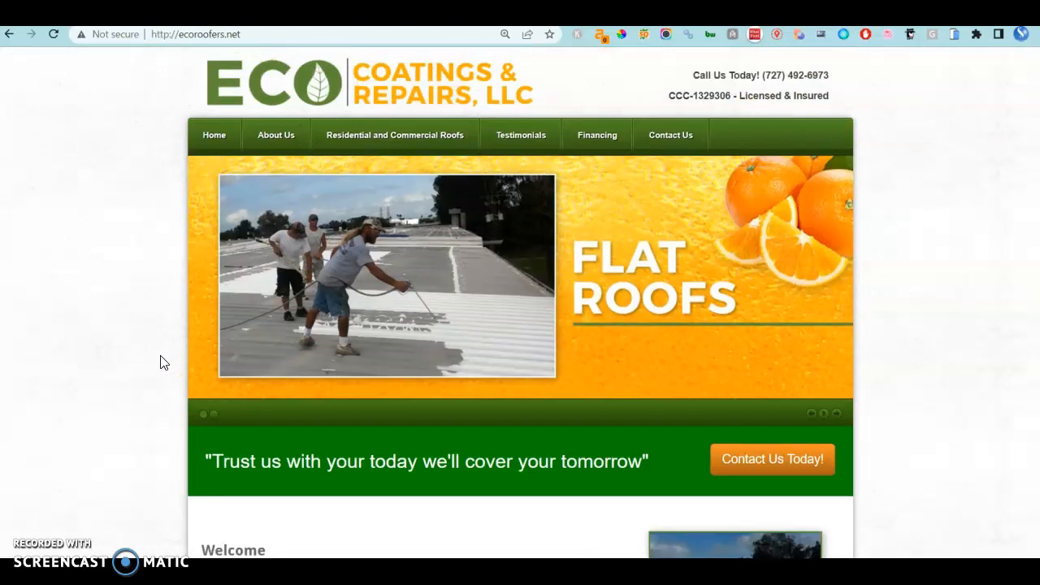
scroll(160, 363, "down", 6)
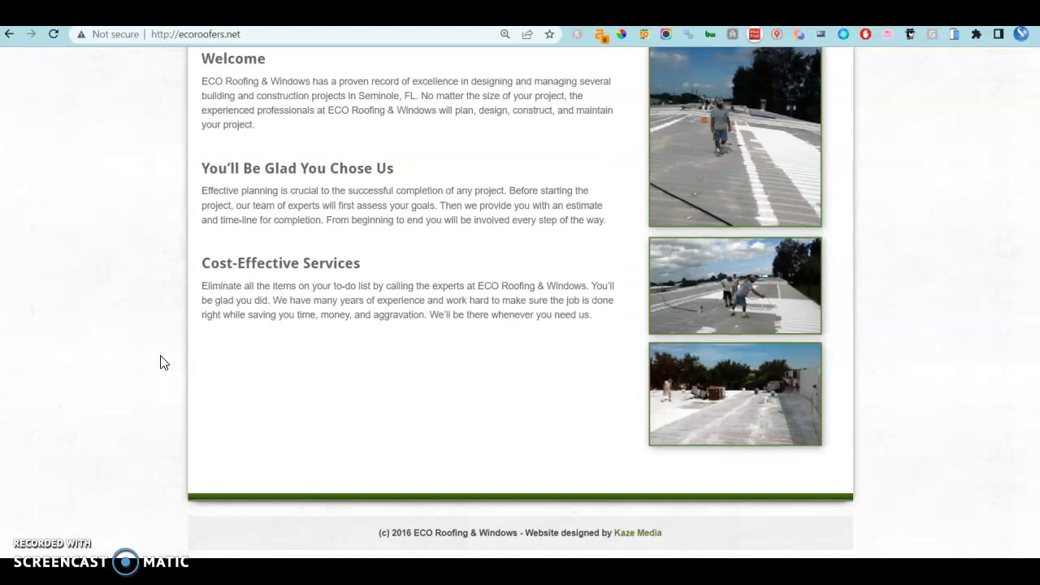
scroll(150, 297, "up", 6)
scroll(149, 300, "down", 3)
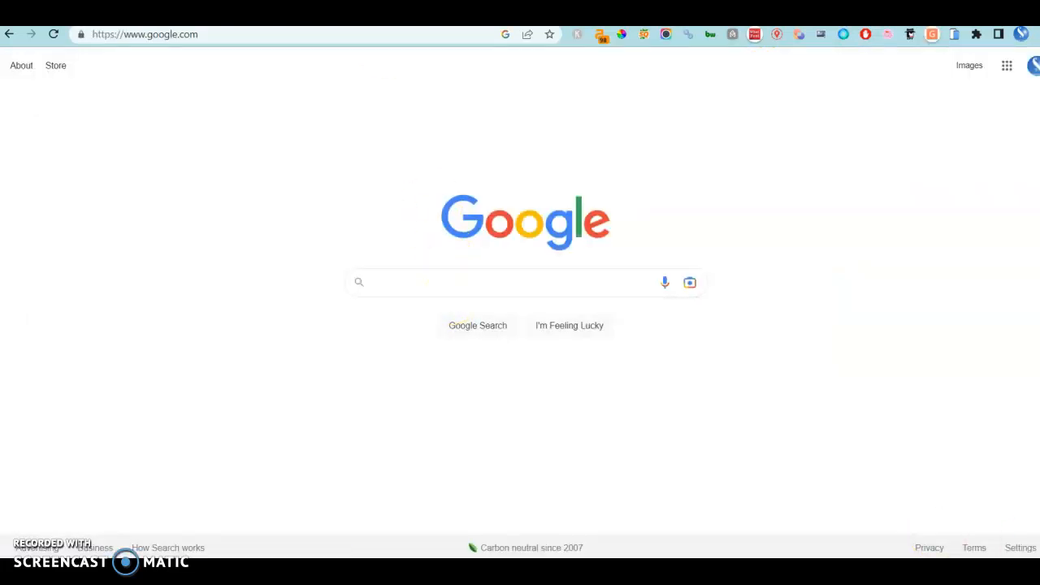
- Search Google for "roofing contractor clearwater fl"
left_click(552, 281)
type("roofing contractor clearwater fl")
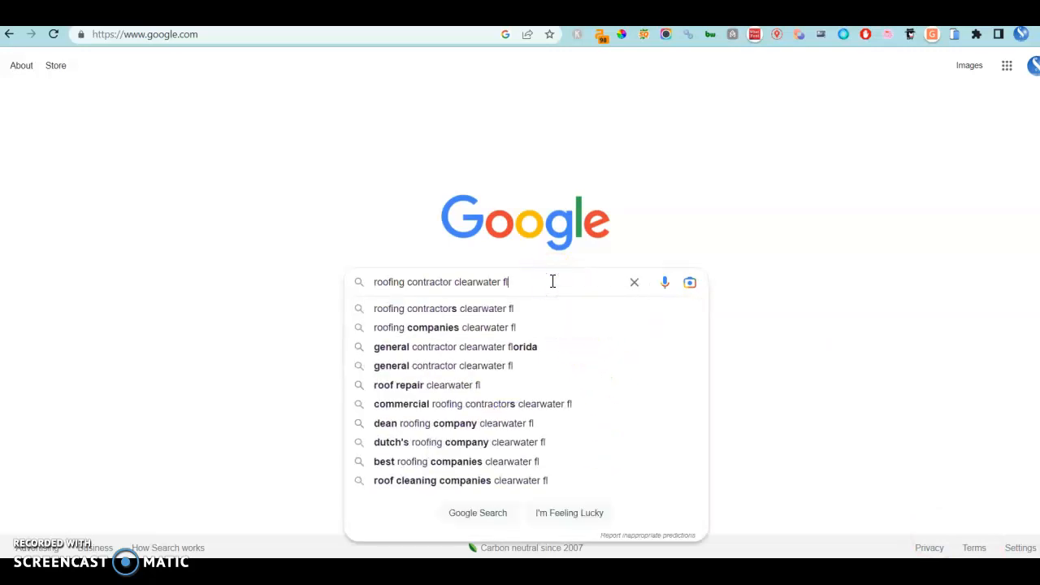
key("Return")
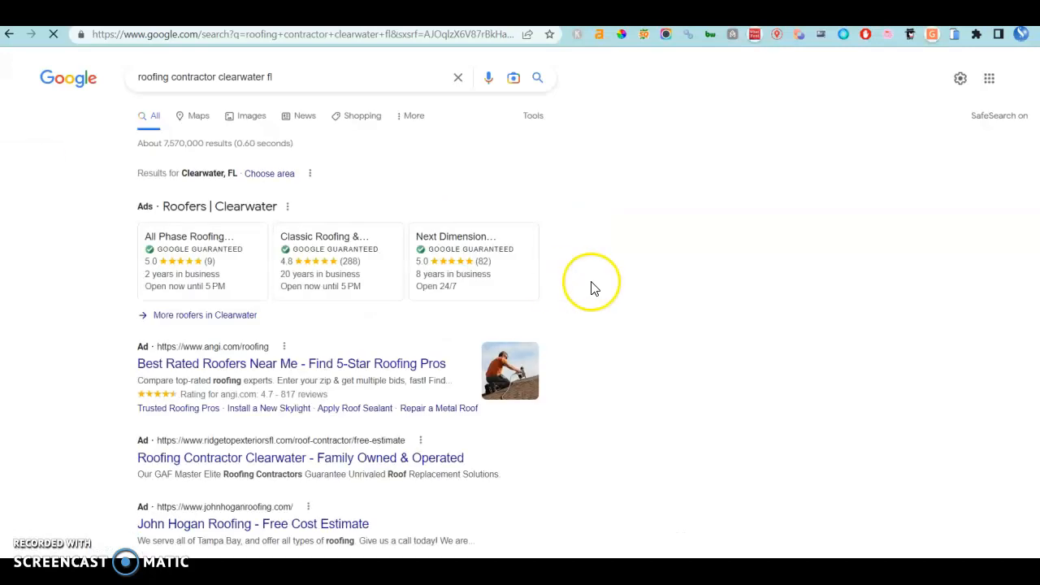
- Examine the Clearwater roofing search results, including the ads, the local business listings with map, and the organic results
scroll(591, 288, "down", 3)
scroll(591, 288, "down", 4)
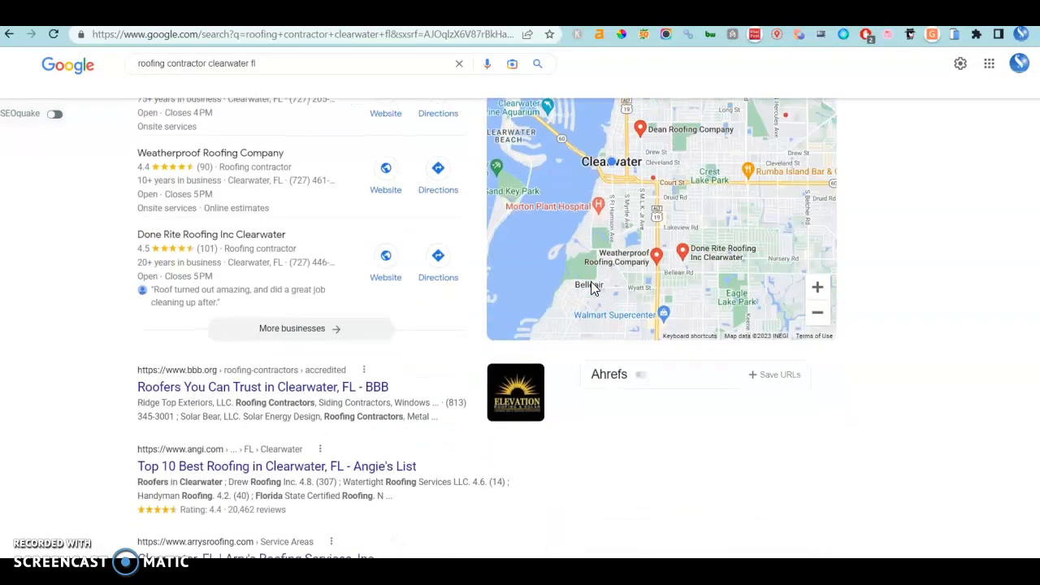
scroll(877, 281, "up", 2)
scroll(877, 283, "up", 5)
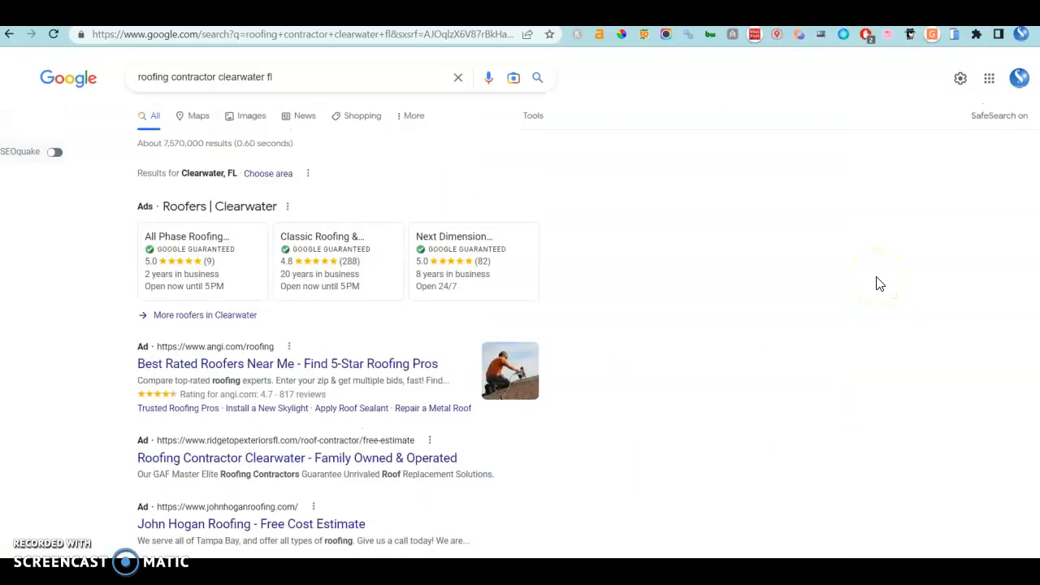
scroll(877, 283, "down", 8)
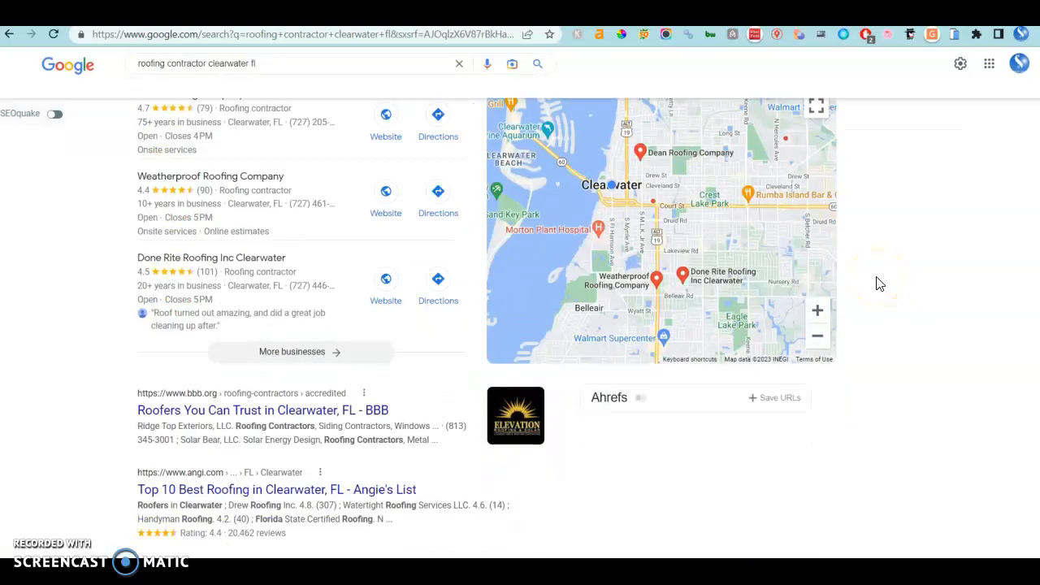
scroll(877, 283, "down", 7)
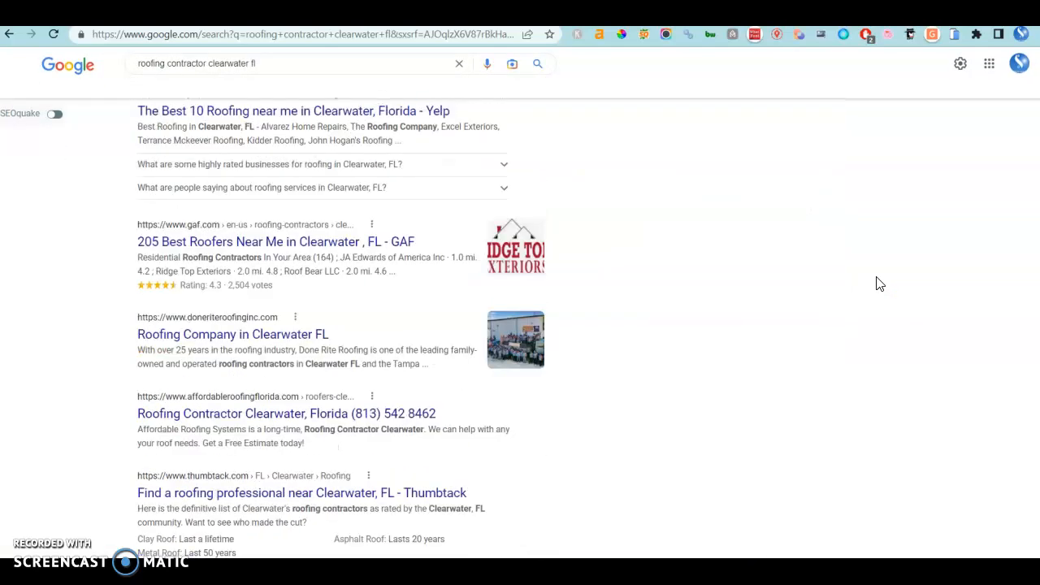
scroll(877, 283, "up", 3)
scroll(877, 284, "up", 10)
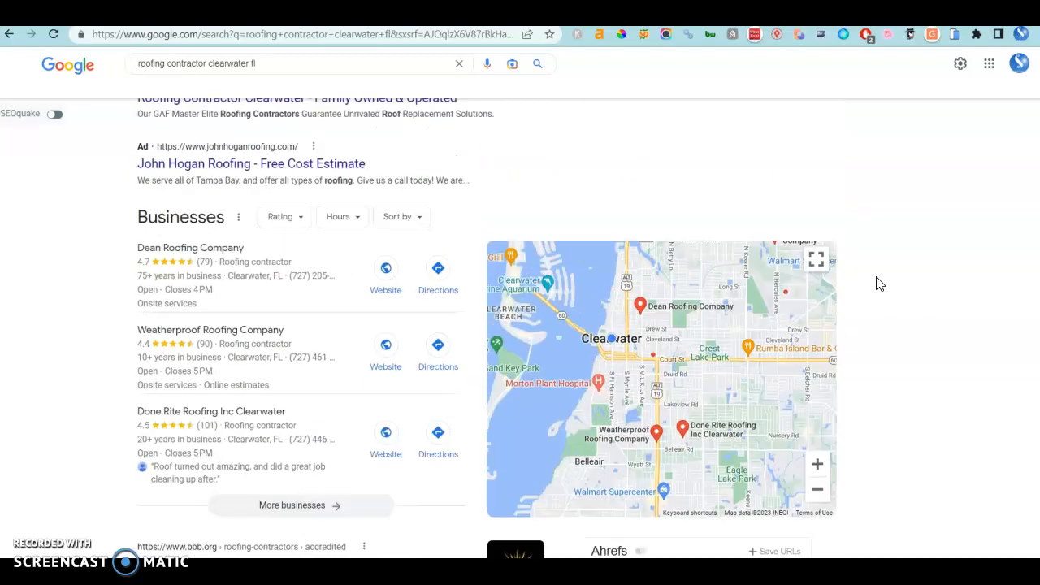
scroll(46, 186, "down", 7)
scroll(46, 186, "up", 8)
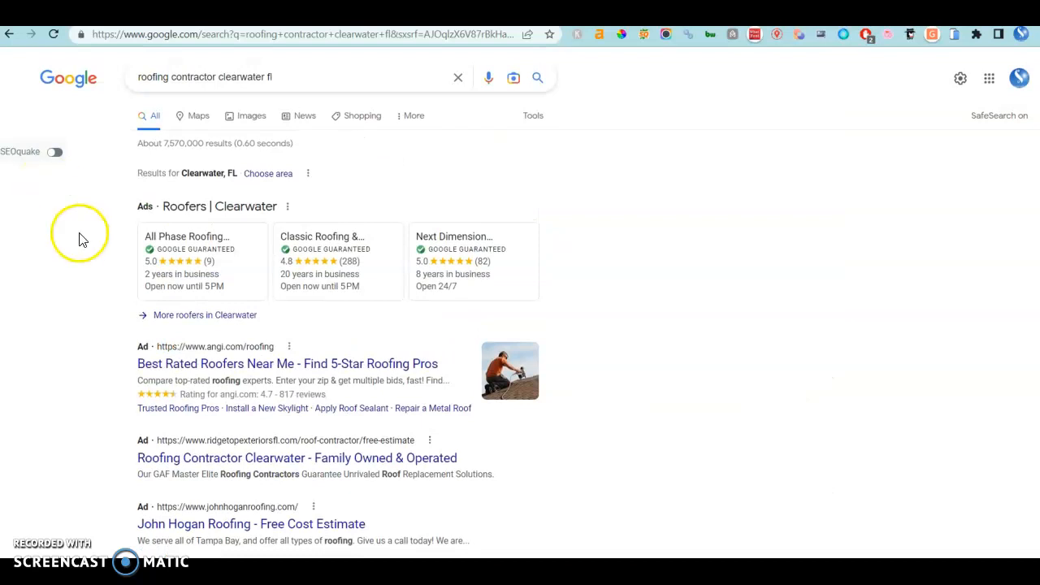
scroll(86, 255, "down", 3)
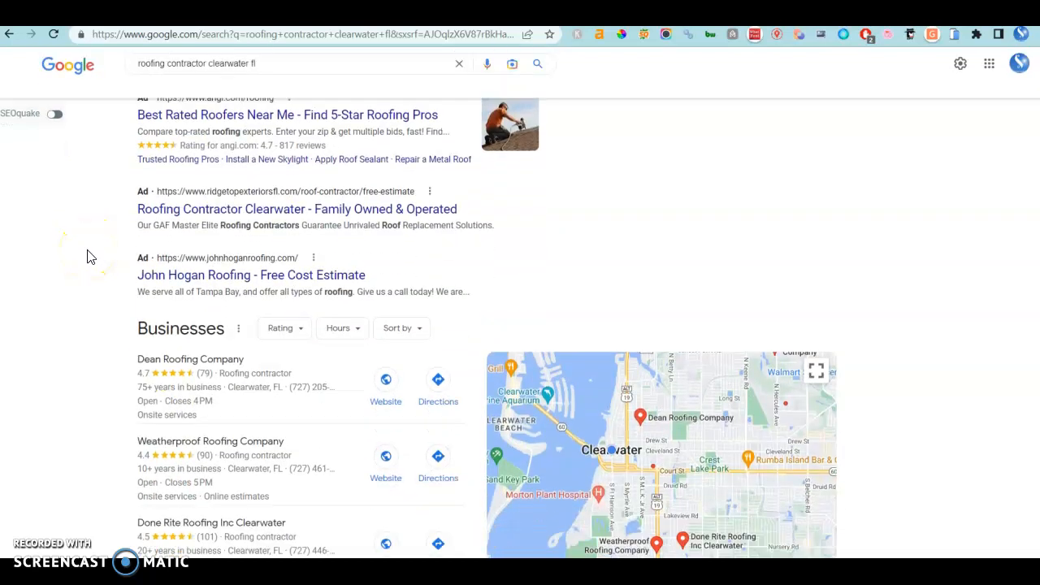
scroll(91, 256, "down", 2)
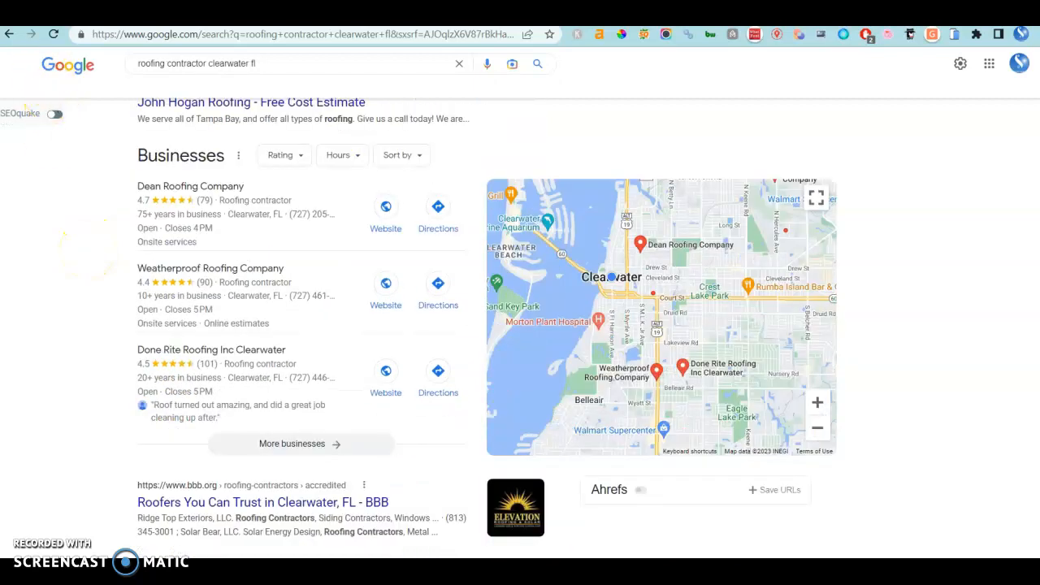
scroll(92, 297, "up", 5)
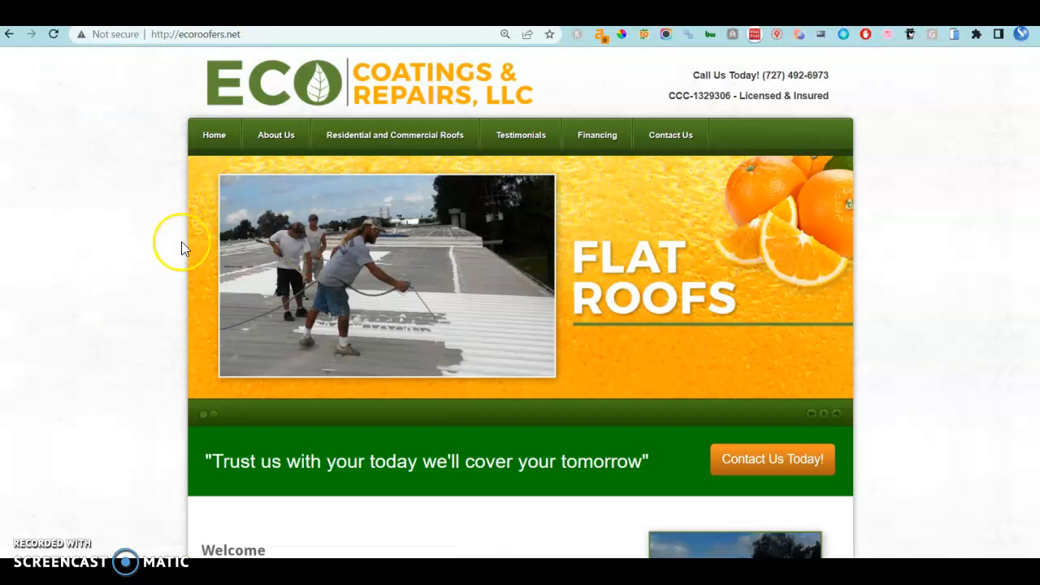
- Return to the ecoroofers.net home page and check its connection security information
scroll(181, 241, "down", 2)
scroll(181, 244, "up", 2)
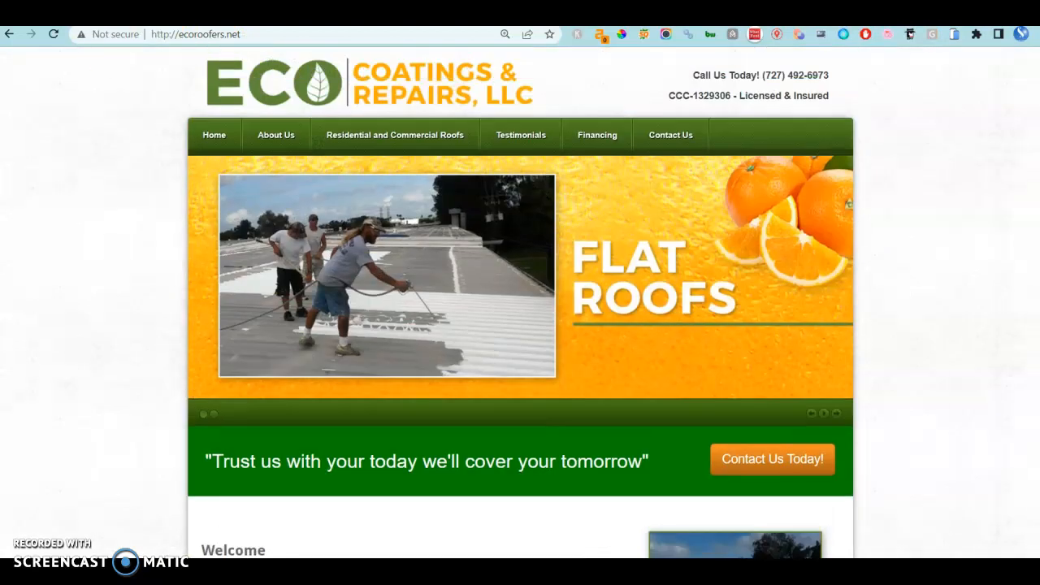
left_click(124, 37)
left_click(128, 35)
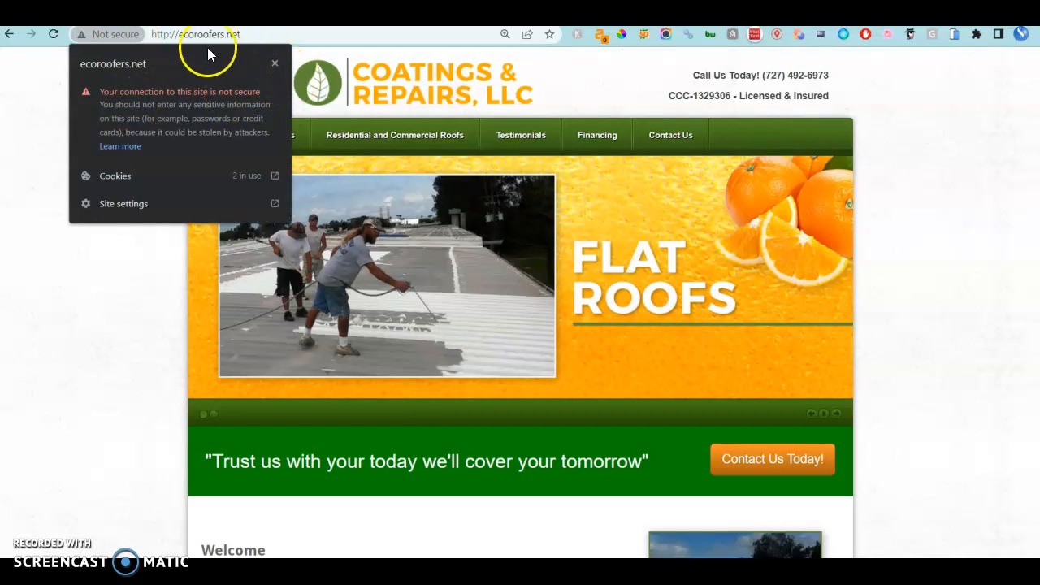
left_click(125, 34)
left_click(89, 143)
- Highlight the copyright year in the home page's footer, clear the selection and go back to the banner
scroll(90, 144, "down", 3)
scroll(92, 147, "up", 2)
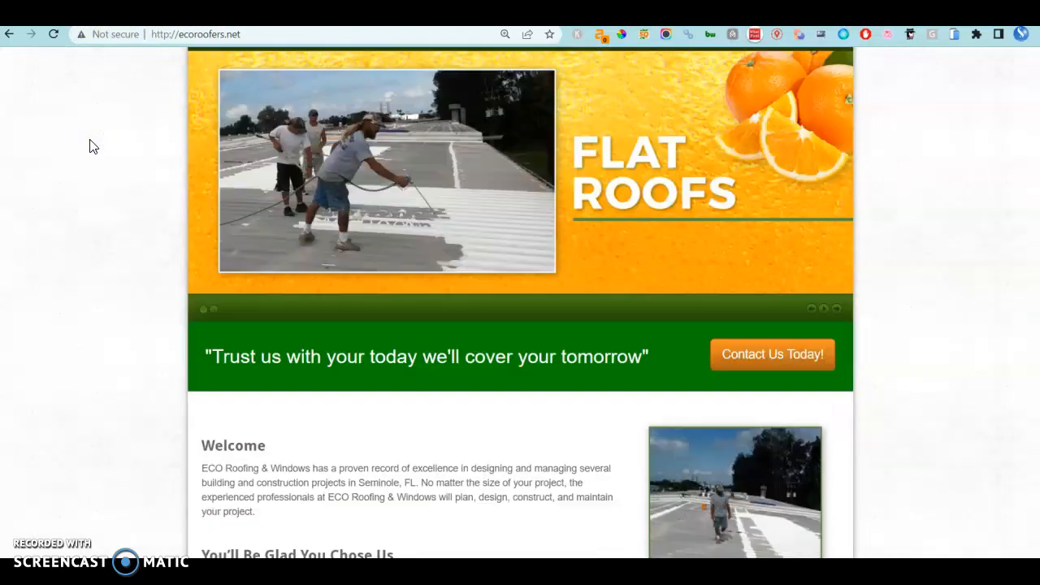
scroll(90, 144, "up", 1)
scroll(89, 146, "down", 5)
left_click(115, 145)
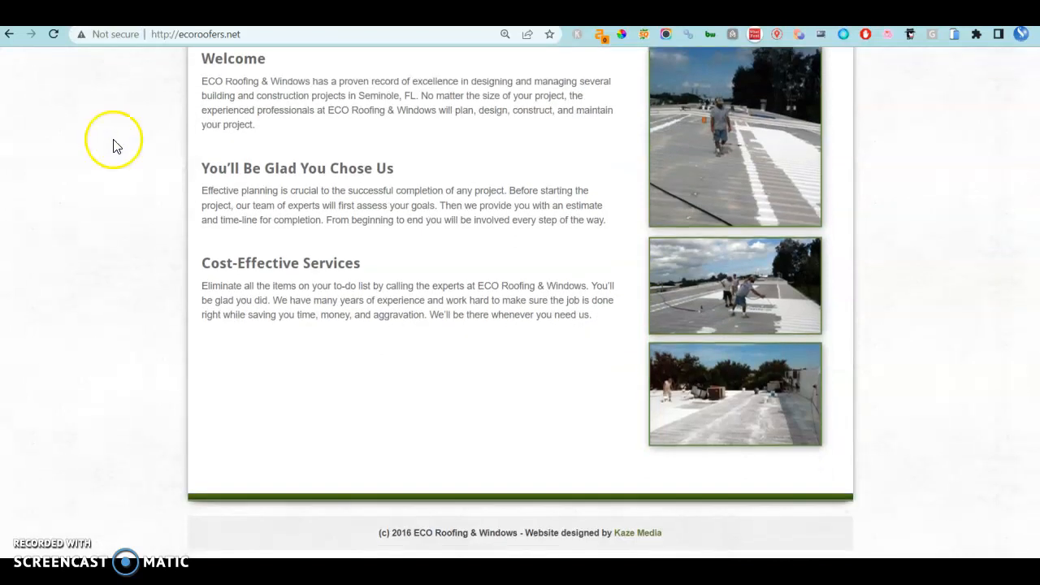
left_click_drag(390, 532, 416, 533)
left_click(249, 354)
left_click_drag(406, 532, 349, 534)
scroll(268, 221, "up", 6)
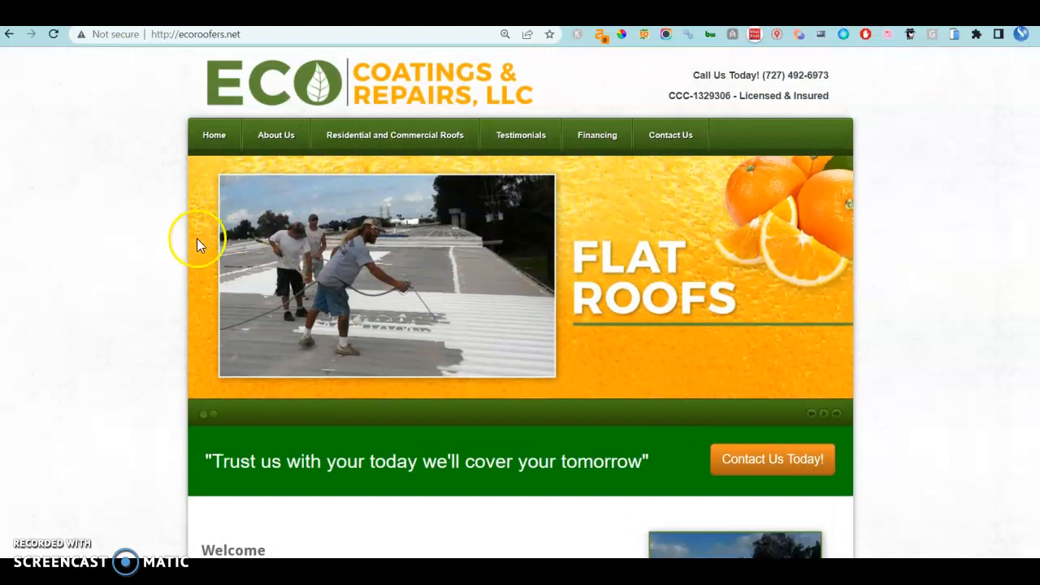
left_click(172, 240)
- Examine the home page's banner, its welcome and service texts, and its roof photos
scroll(173, 219, "down", 6)
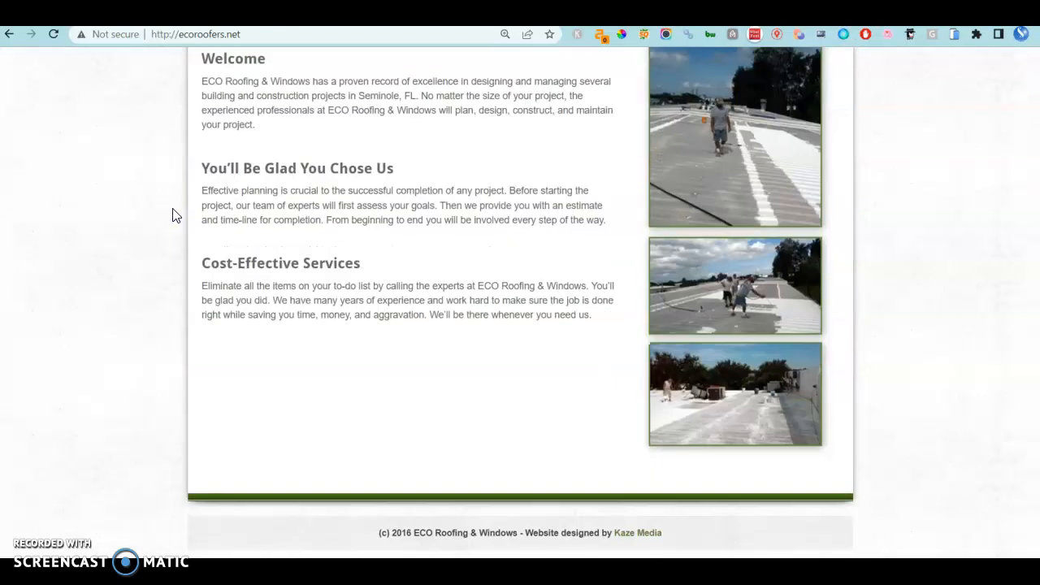
left_click(109, 70)
scroll(121, 112, "up", 10)
scroll(117, 120, "down", 2)
scroll(117, 120, "down", 2)
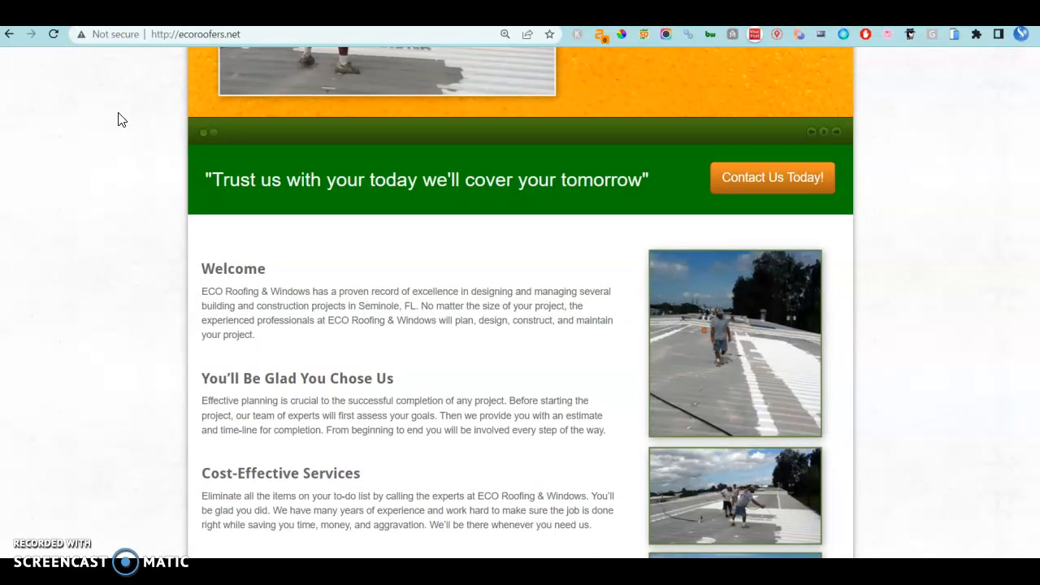
left_click(139, 186)
scroll(139, 186, "up", 4)
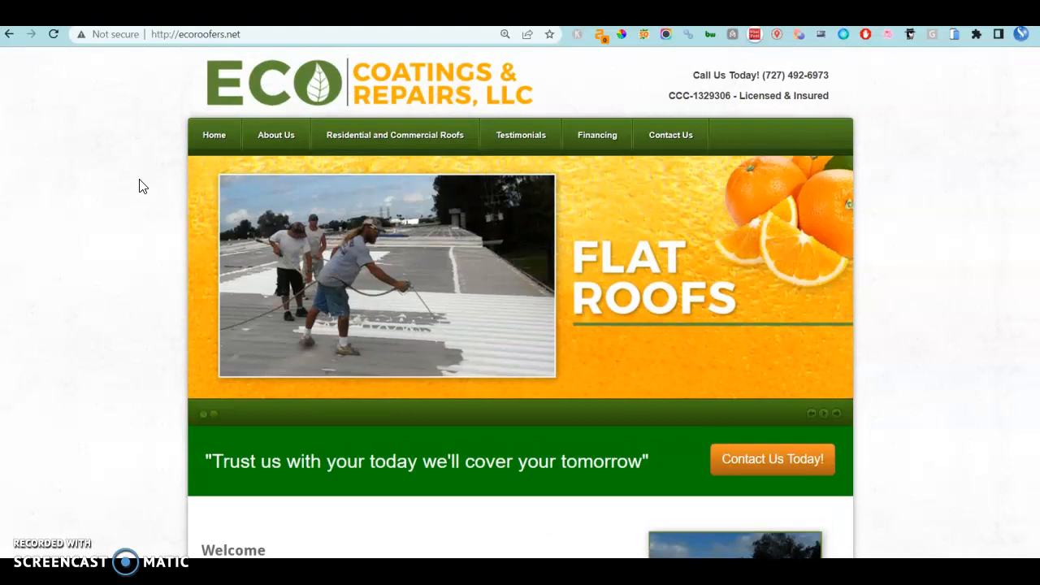
scroll(139, 186, "down", 3)
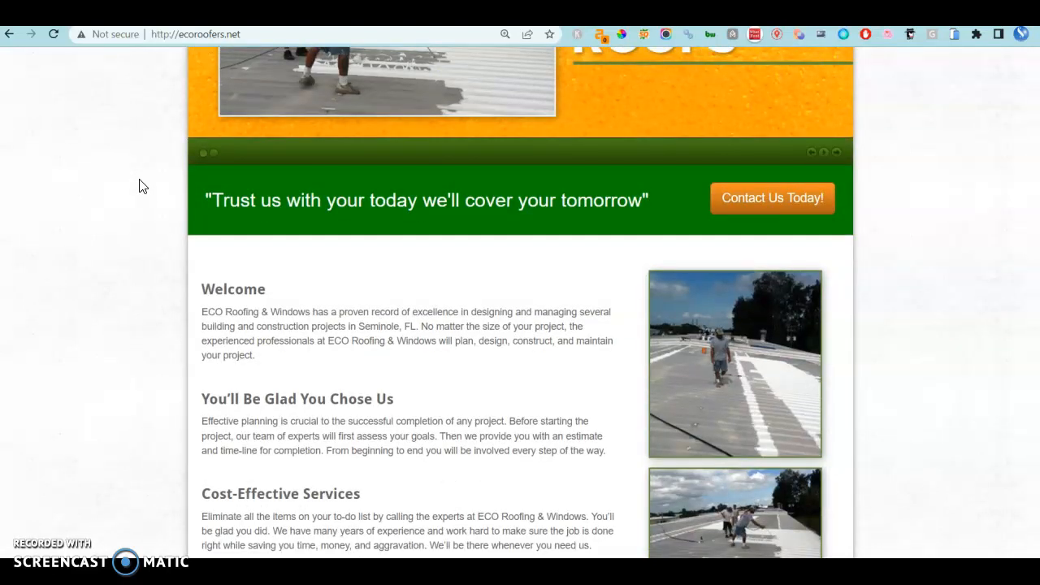
scroll(139, 186, "down", 3)
scroll(139, 186, "up", 6)
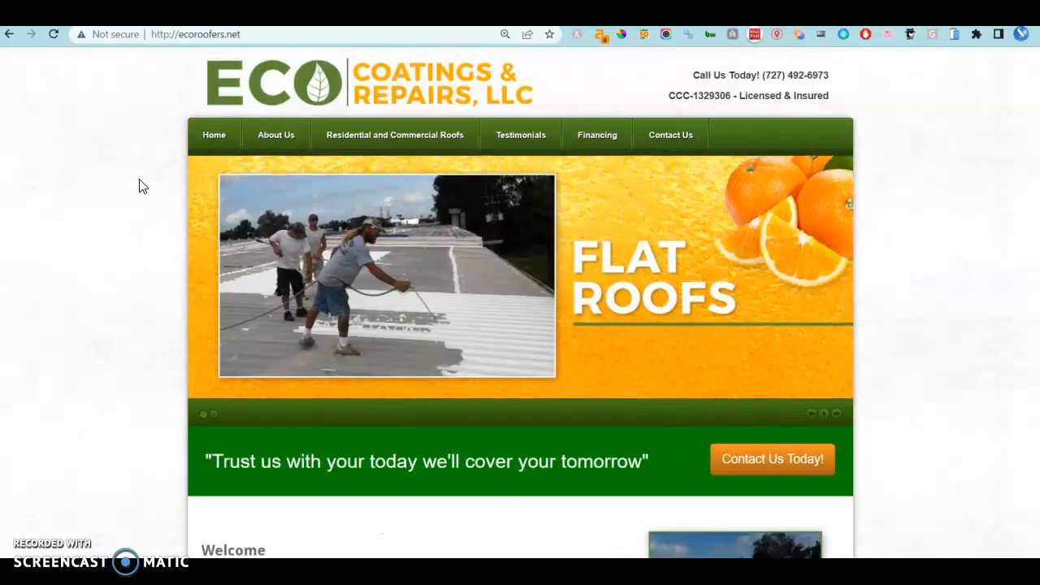
scroll(398, 253, "down", 4)
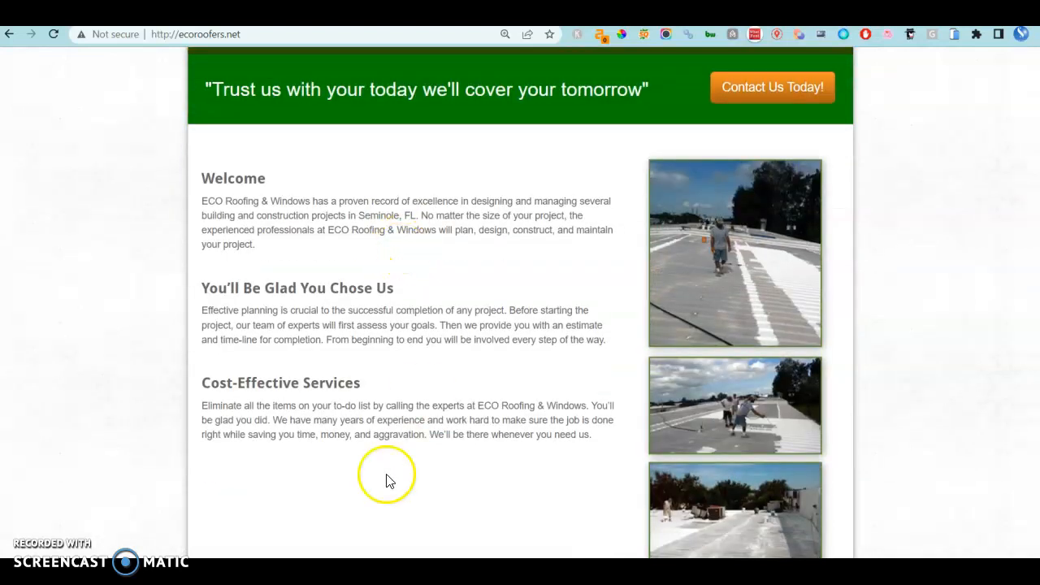
scroll(490, 452, "up", 4)
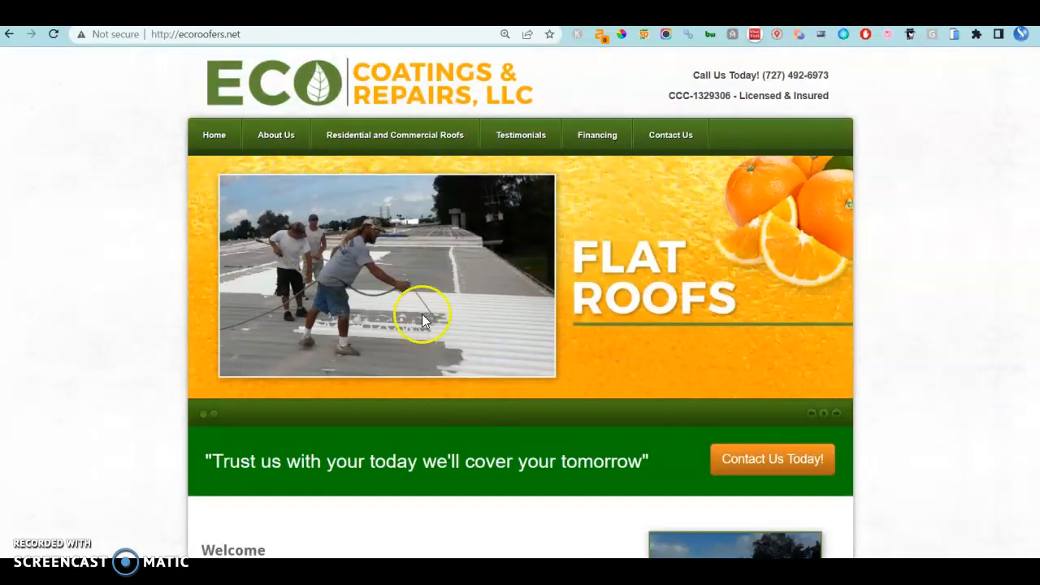
- Check the file name of the banner's Flat Roofs photo through the image save dialog, without saving the photo
right_click(373, 257)
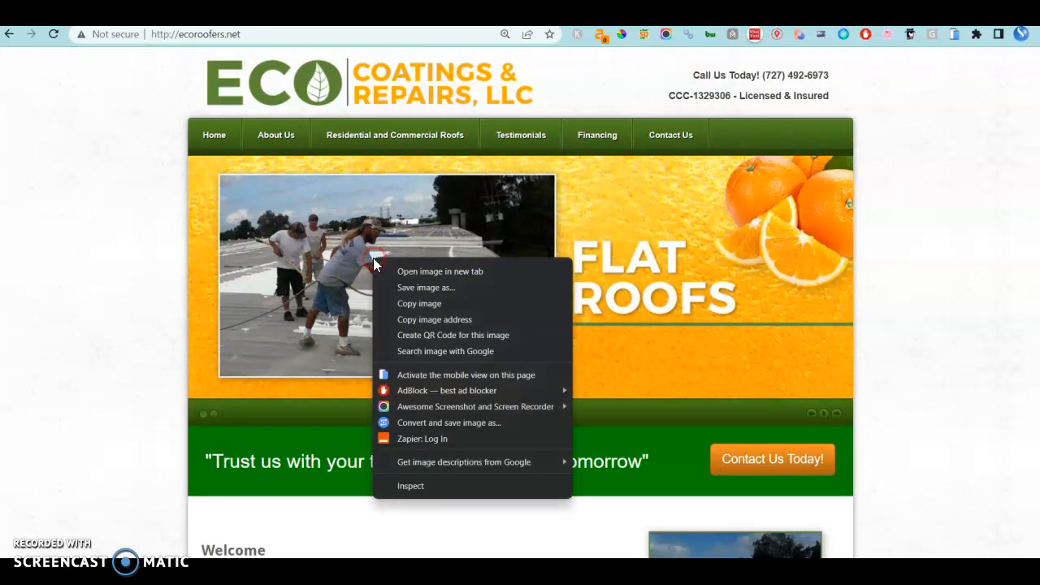
left_click(421, 289)
left_click(134, 491)
left_click_drag(134, 490, 70, 489)
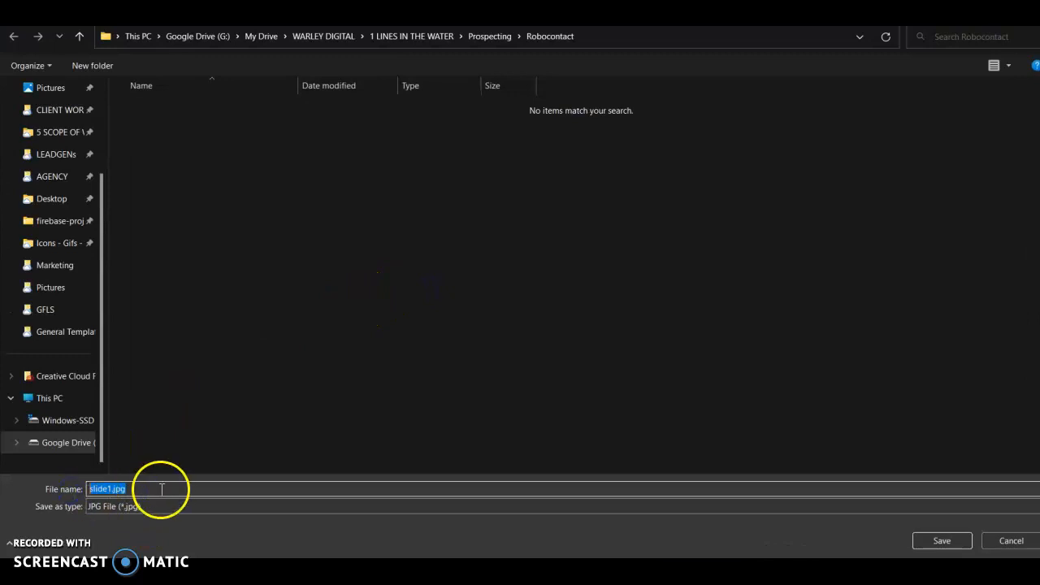
left_click(1011, 541)
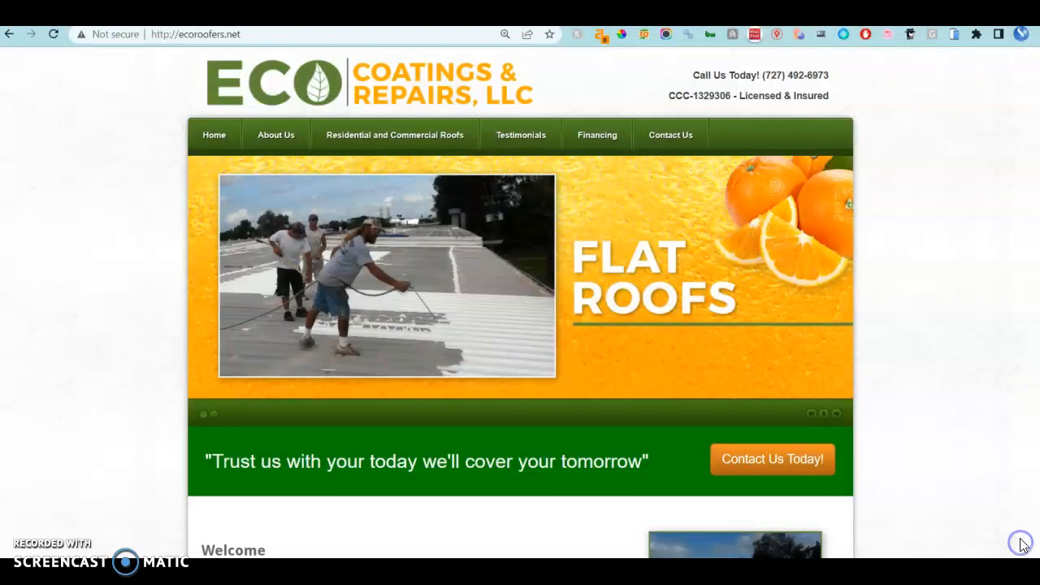
- Check the file name of the uppermost roof photo beside the Welcome text in the same way, without saving it
scroll(750, 336, "down", 4)
right_click(688, 238)
left_click(717, 264)
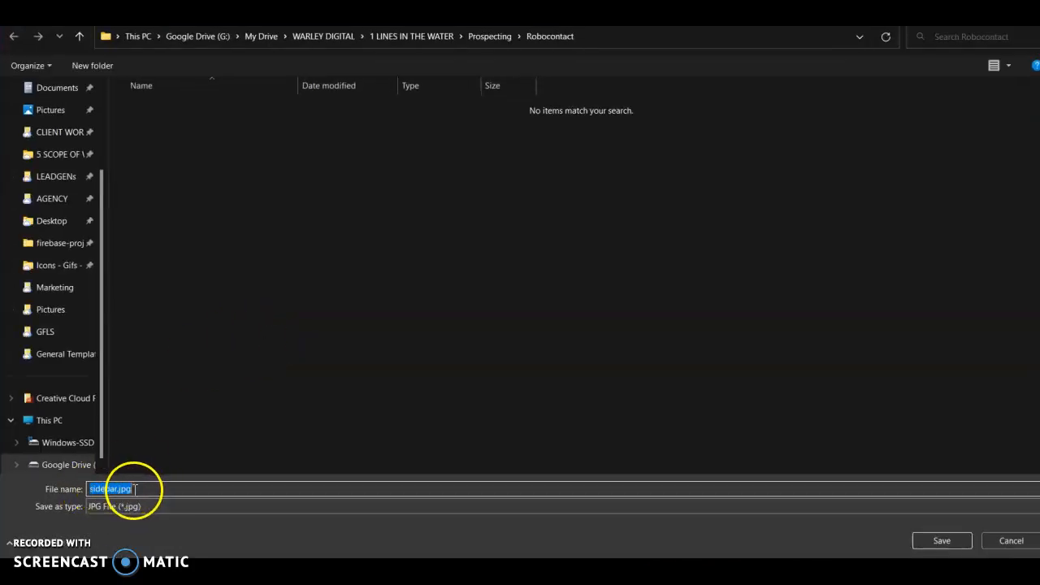
left_click(1025, 537)
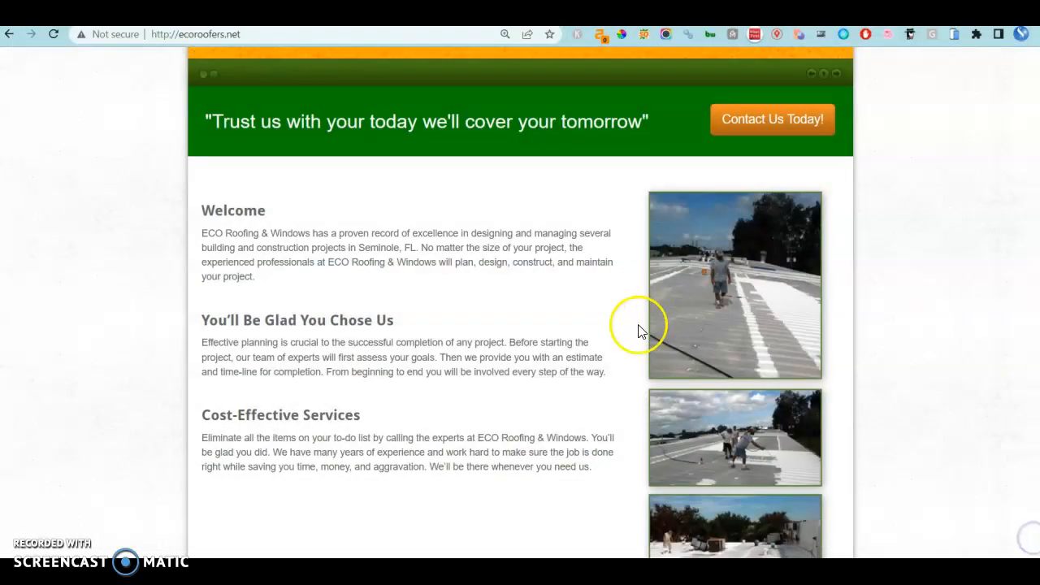
- Review the home page from banner to footer, compare it briefly with the Google results for Clearwater roofing contractors, and return to the site
scroll(471, 242, "up", 5)
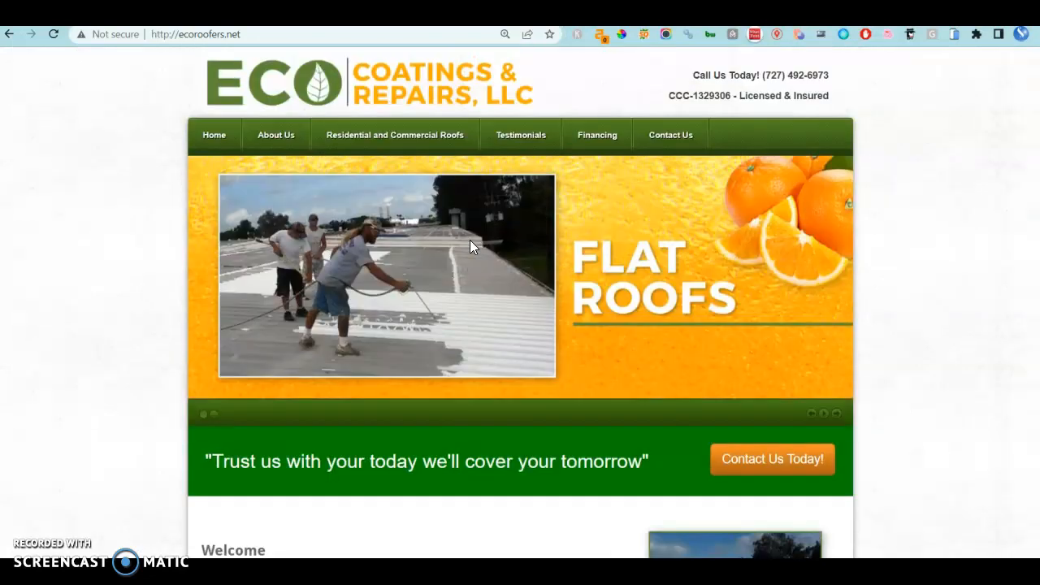
scroll(469, 240, "down", 5)
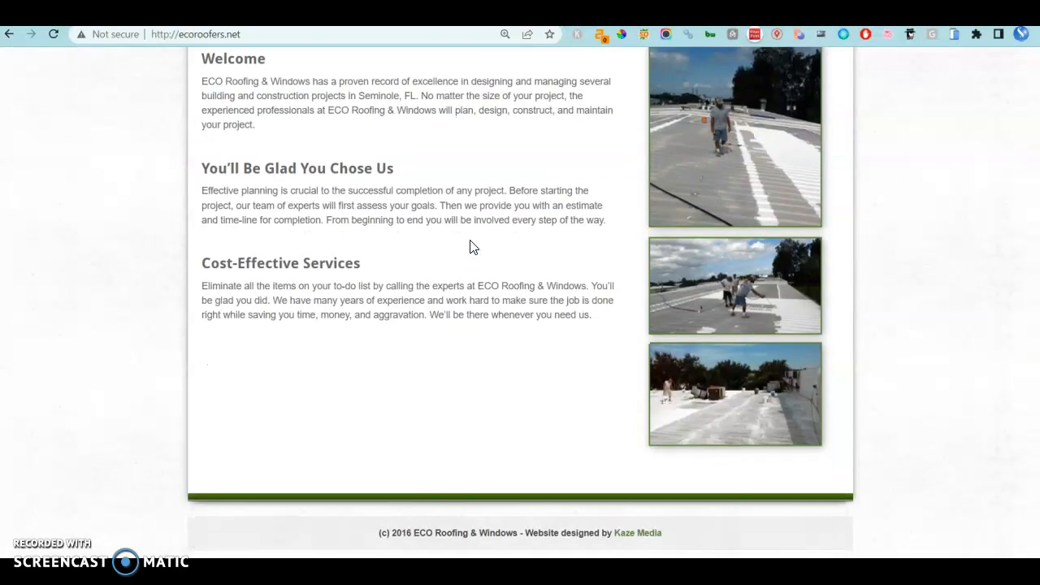
scroll(459, 199, "up", 5)
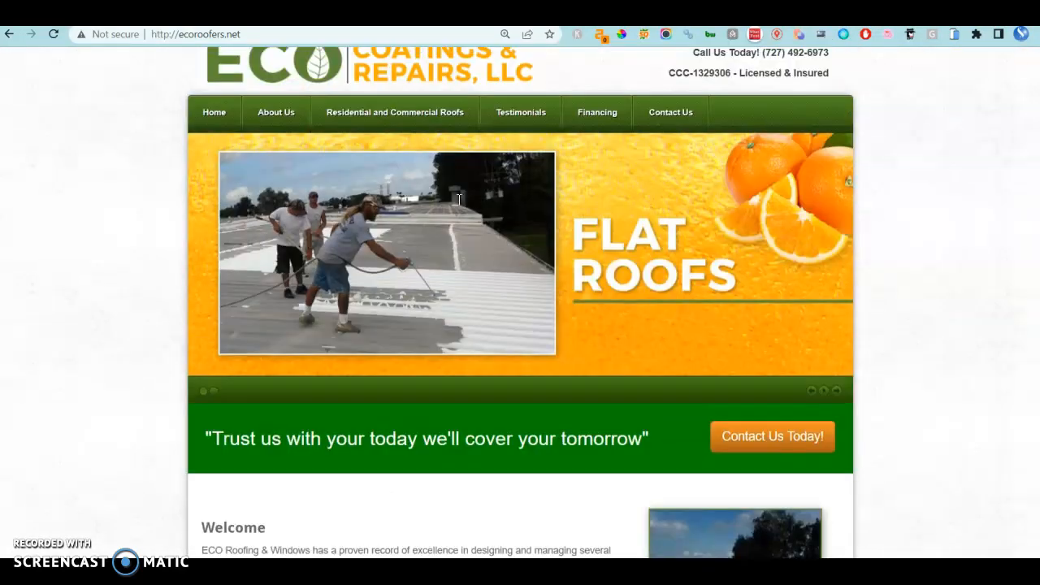
scroll(457, 206, "down", 3)
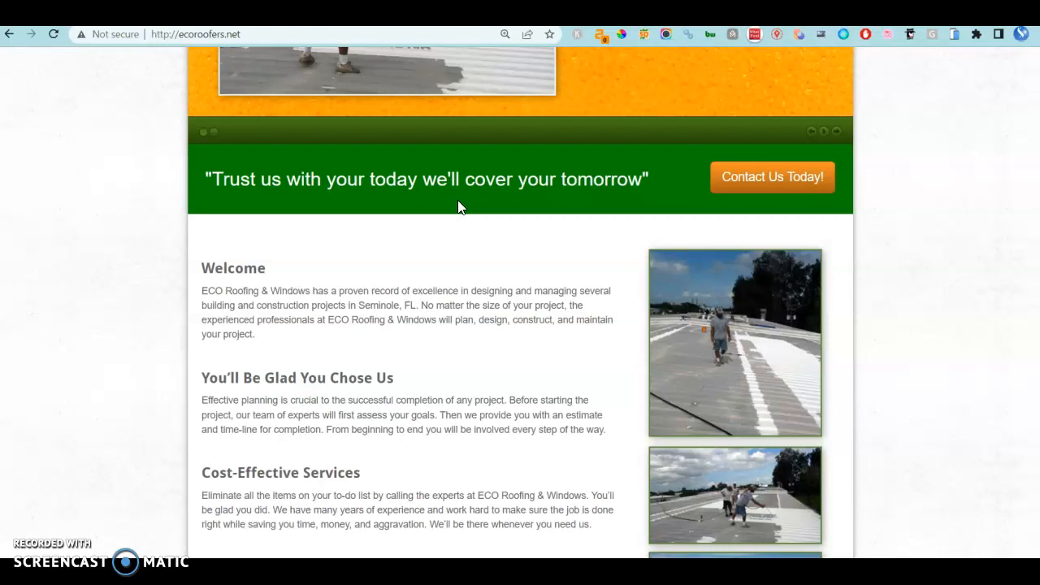
left_click(181, 12)
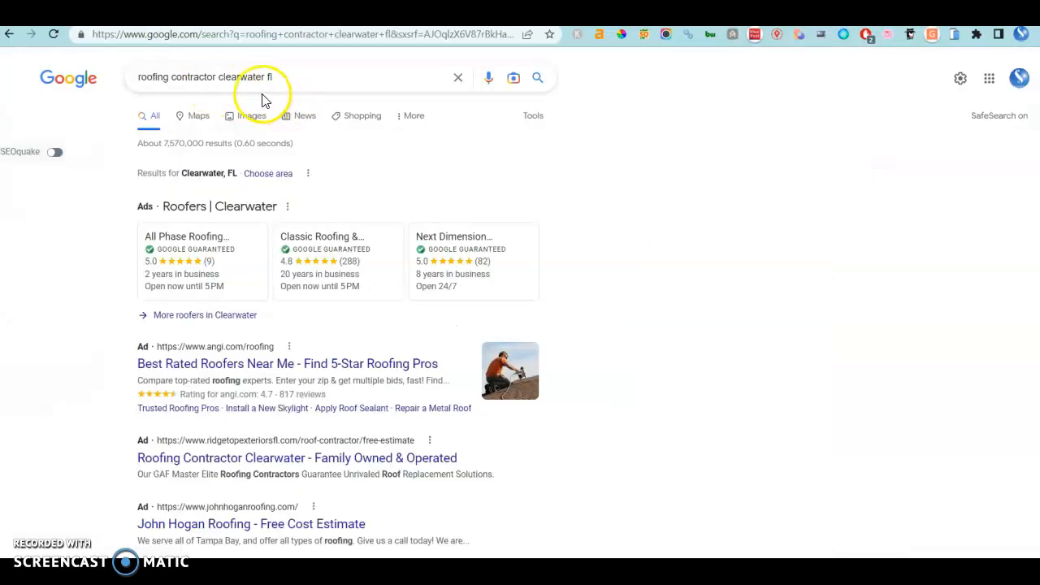
left_click(276, 12)
left_click(345, 252)
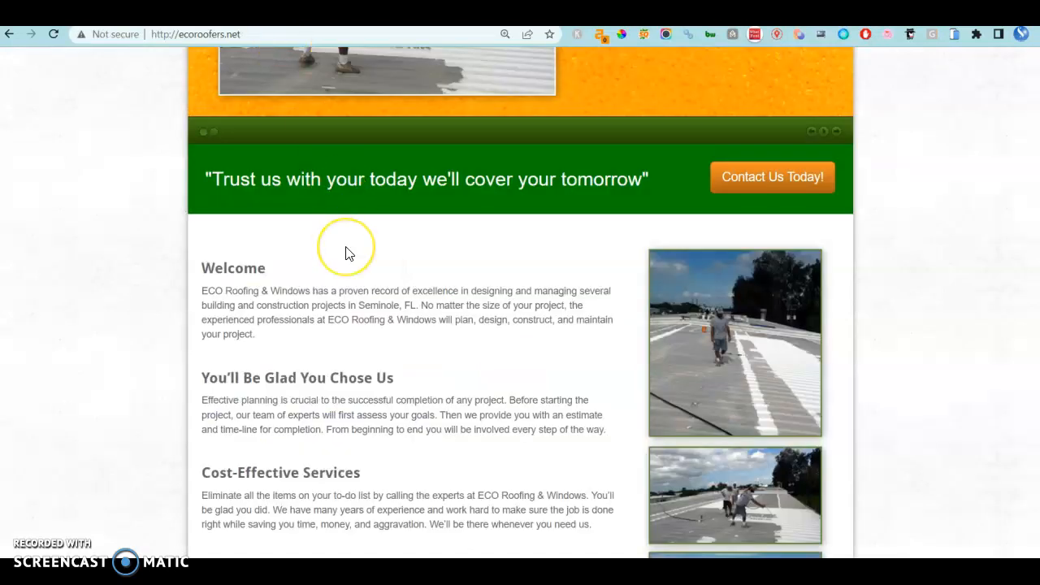
- Examine the home page's Flat Roofs banner, slogan, Welcome and service texts, roof photos and footer once more
scroll(347, 287, "down", 4)
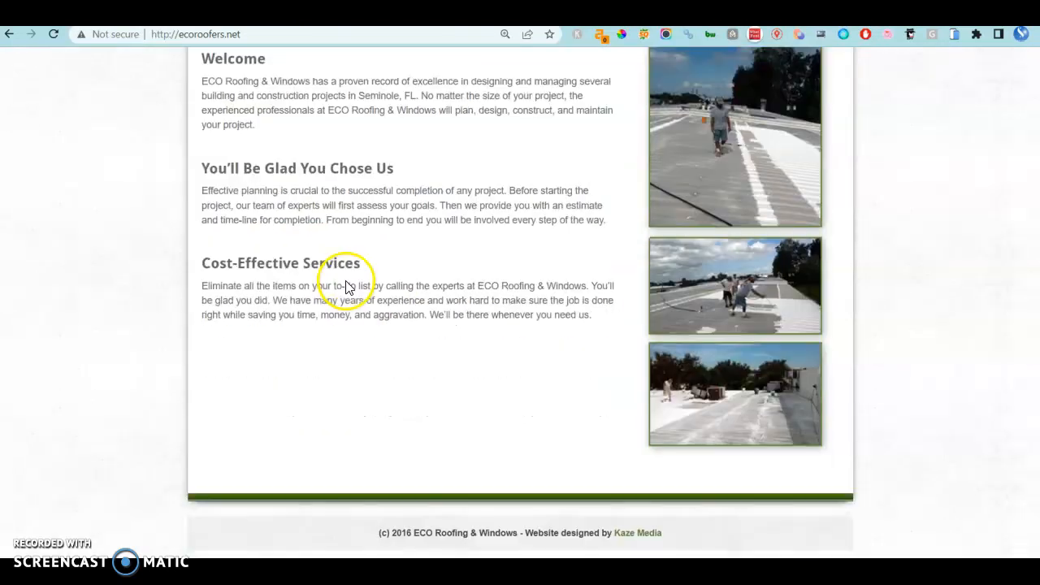
scroll(347, 281, "up", 3)
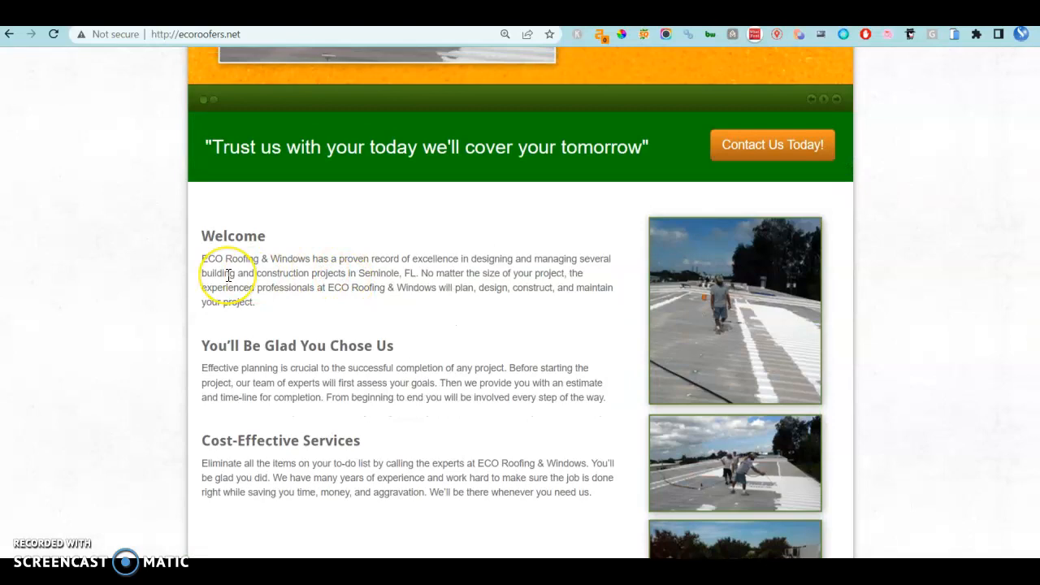
scroll(227, 274, "up", 2)
left_click(162, 340)
scroll(162, 339, "down", 4)
scroll(162, 340, "up", 6)
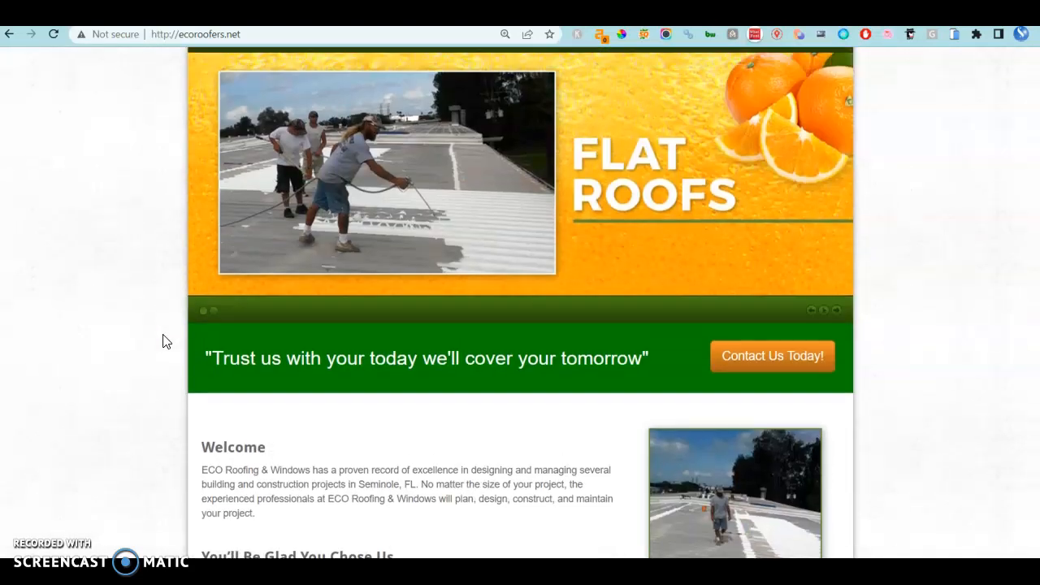
scroll(162, 340, "down", 4)
scroll(162, 341, "down", 2)
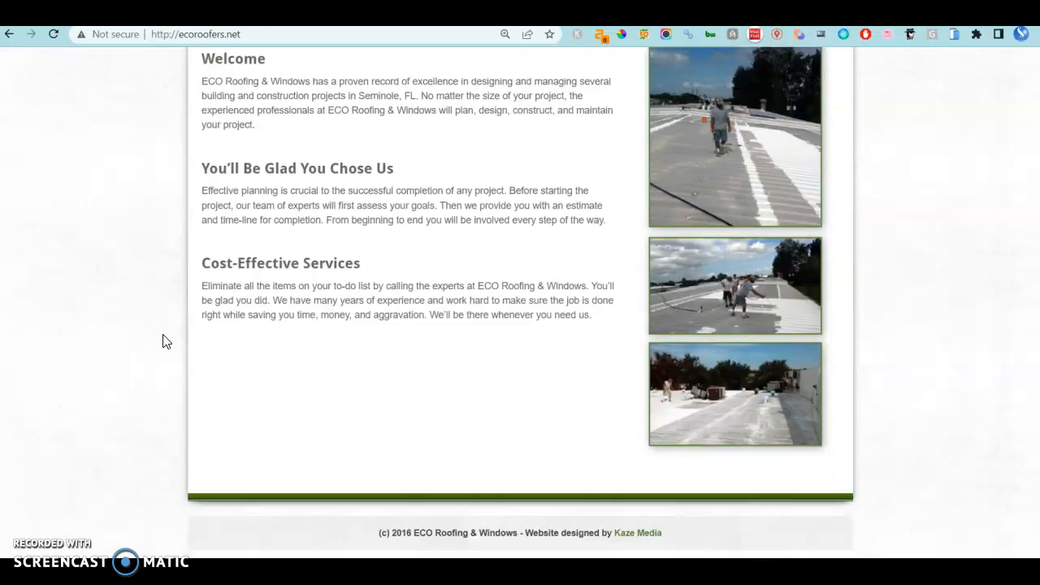
scroll(163, 341, "up", 6)
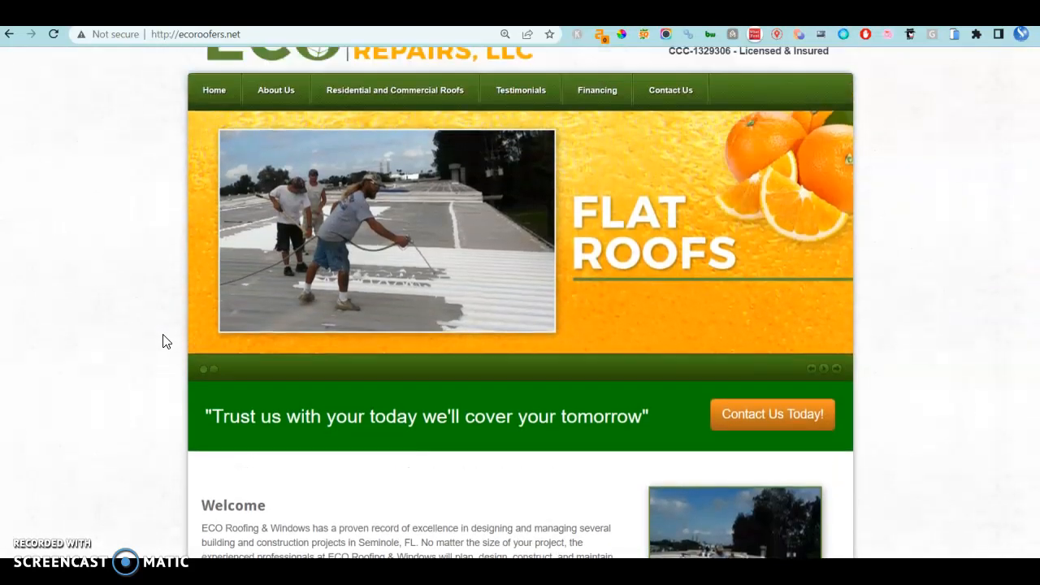
scroll(163, 341, "down", 3)
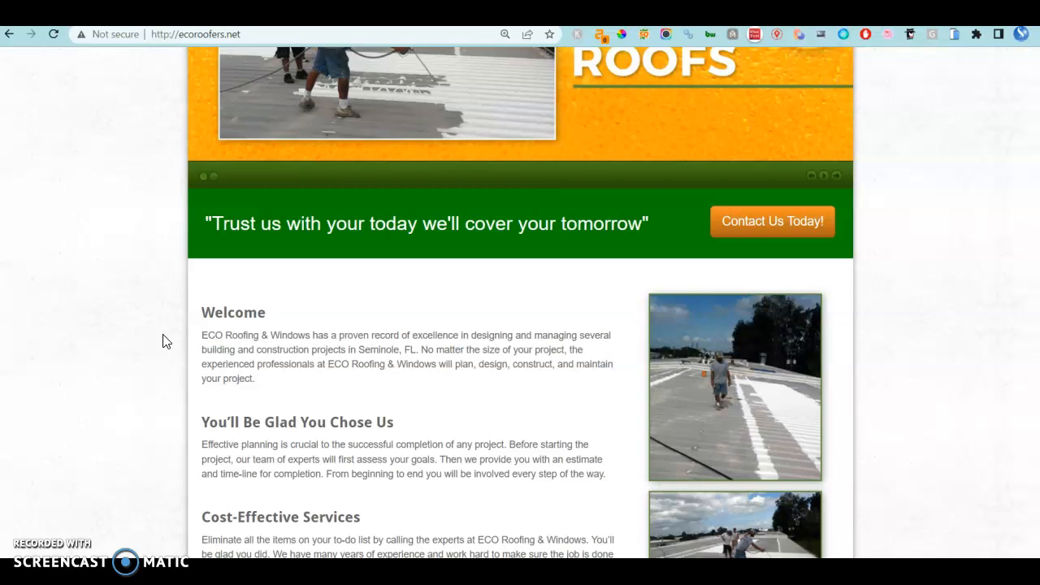
scroll(163, 342, "up", 3)
scroll(163, 341, "down", 6)
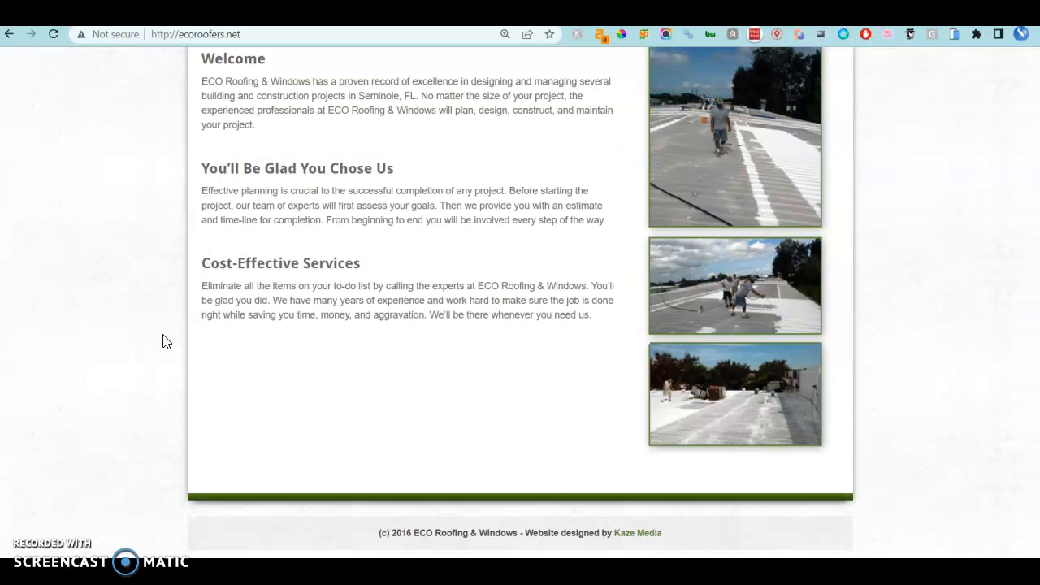
scroll(163, 341, "up", 2)
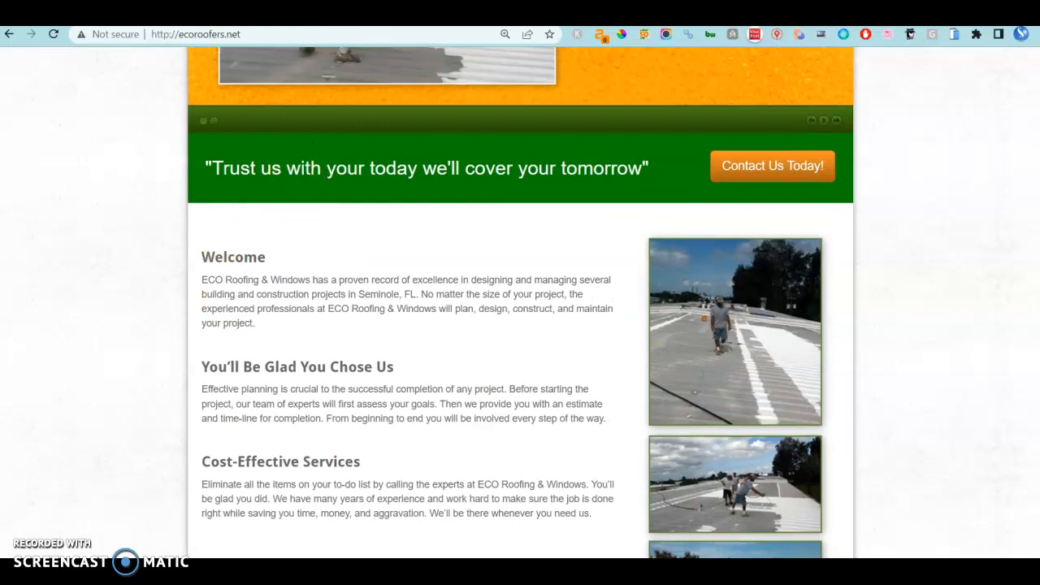
- Copy the search phrase "roofing contractor clearwater fl" from the Google results page
left_click(237, 13)
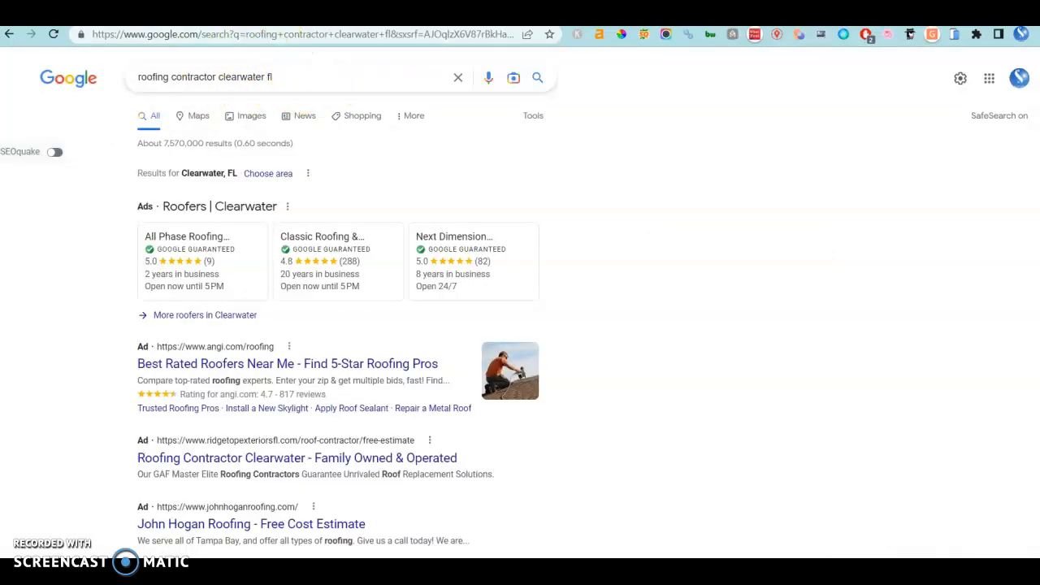
left_click(273, 13)
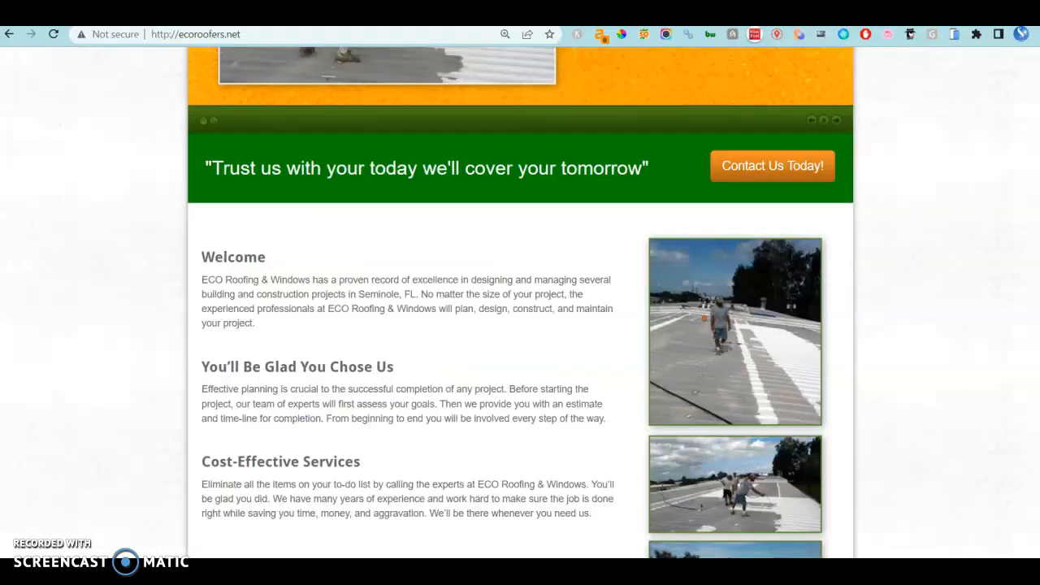
left_click(237, 13)
triple_click(273, 74)
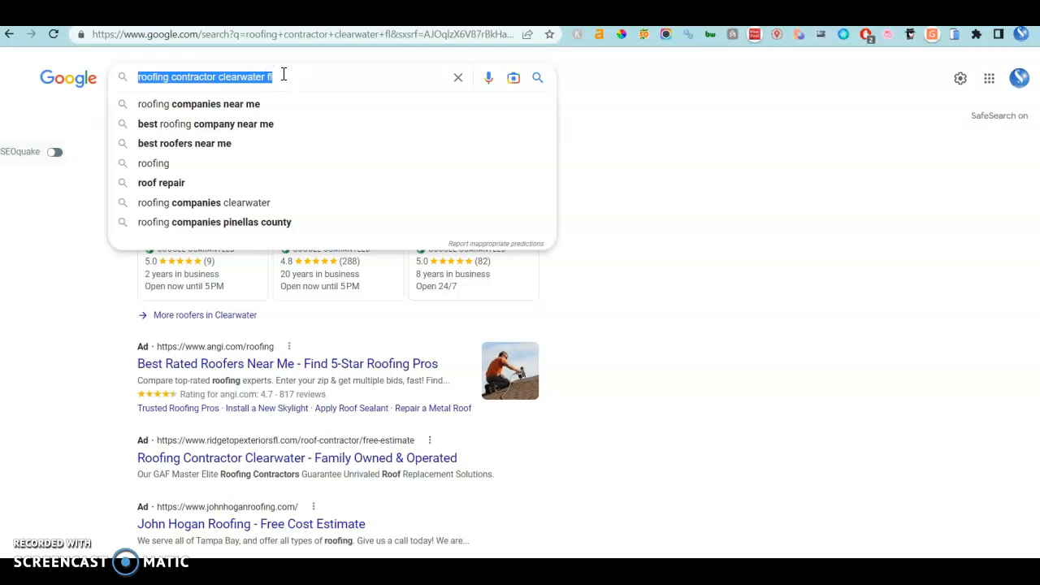
right_click(260, 75)
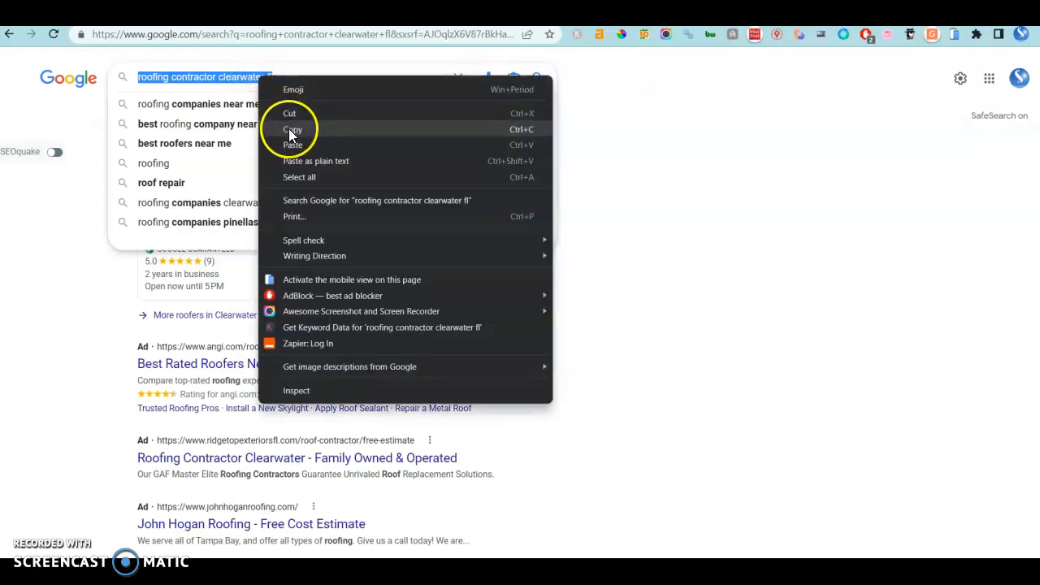
left_click(288, 130)
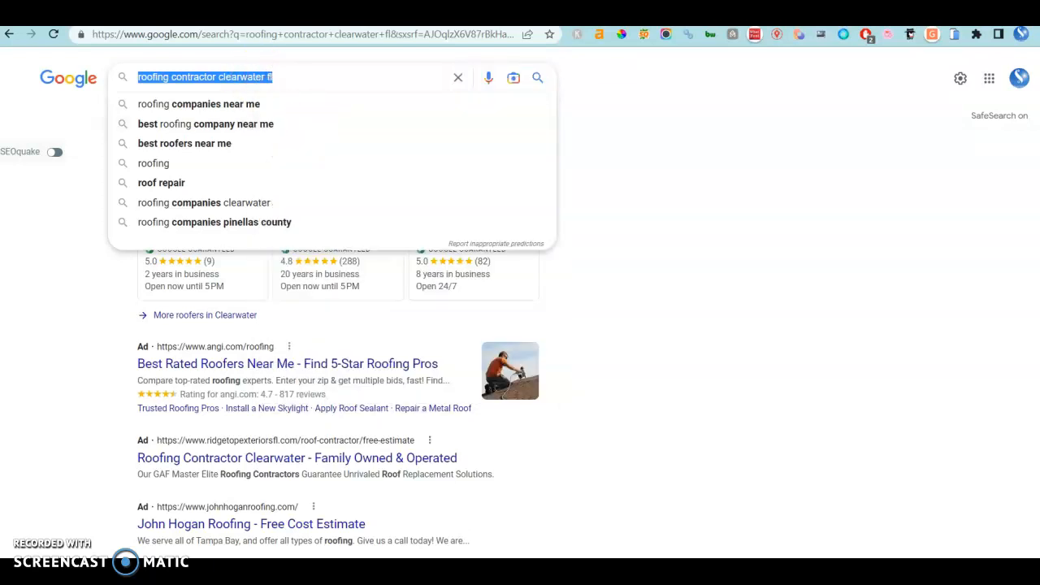
- Open the Ahrefs dashboard page in a new browser tab and go to its sign-in
key("ctrl+t")
type("ah")
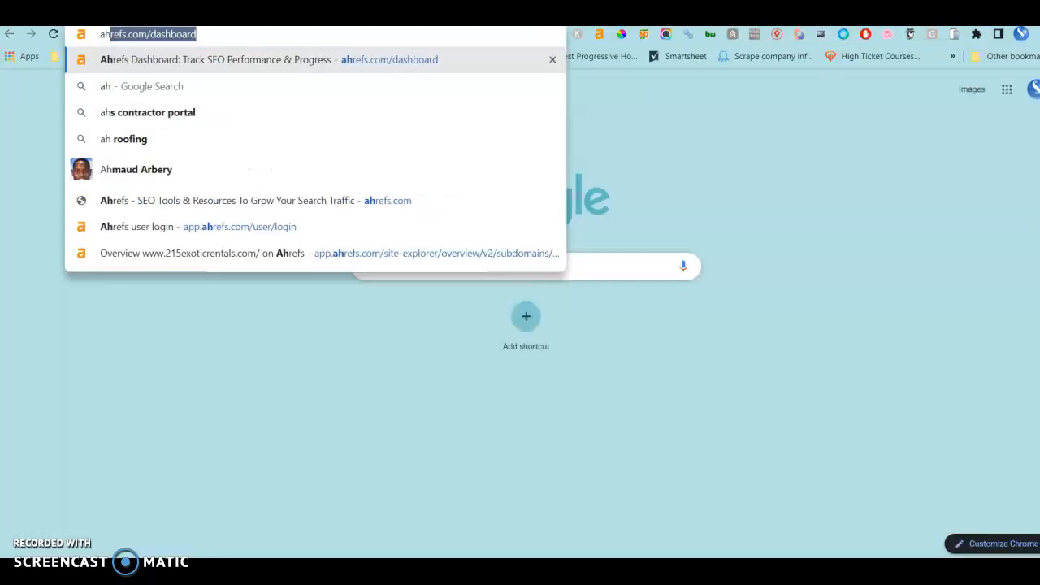
key("Return")
left_click(925, 81)
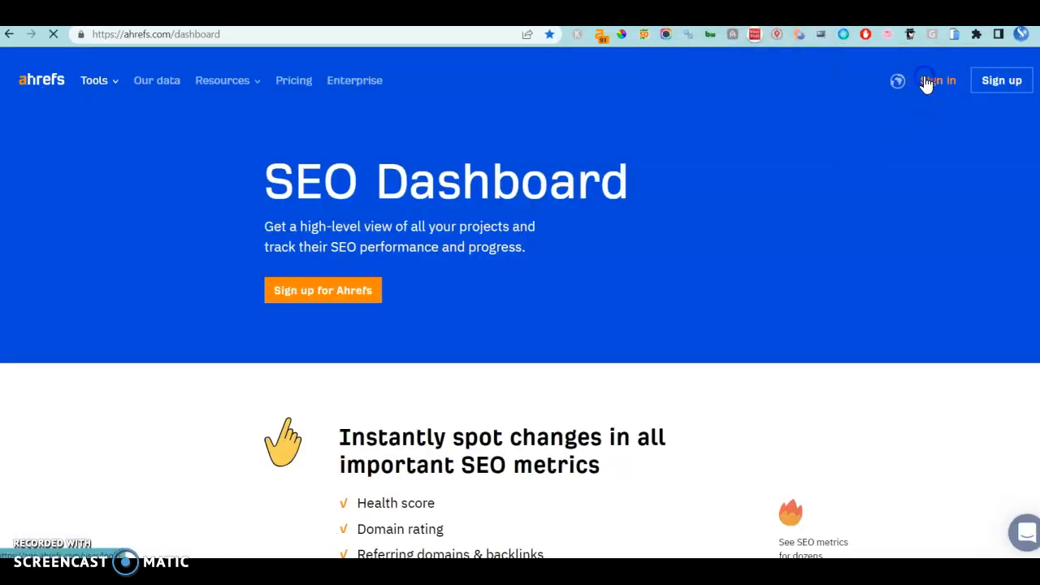
- Look up the copied phrase "roofing contractor clearwater fl" in Ahrefs Keywords Explorer for Google in the United States
left_click(229, 67)
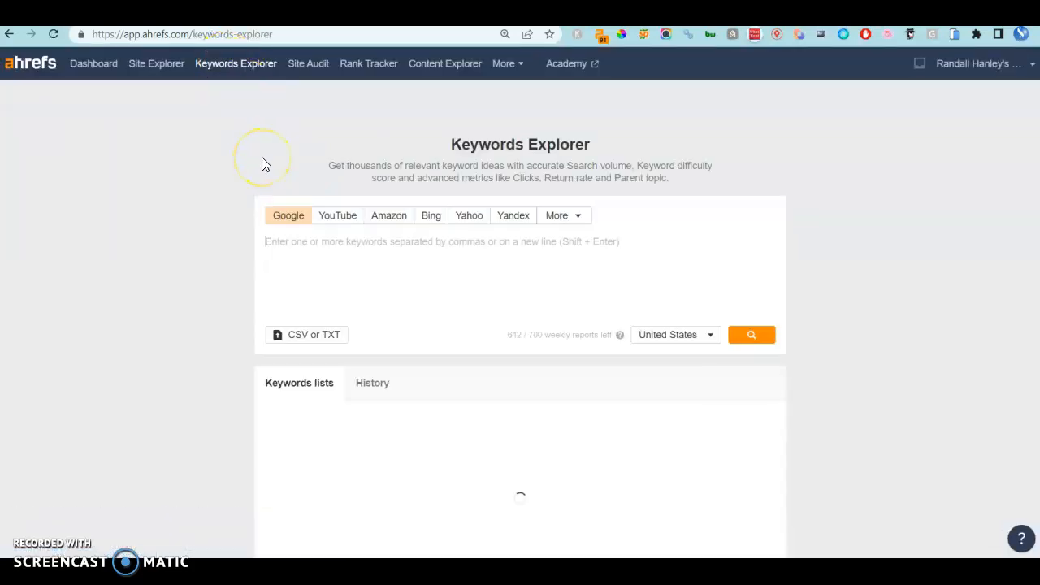
left_click(310, 249)
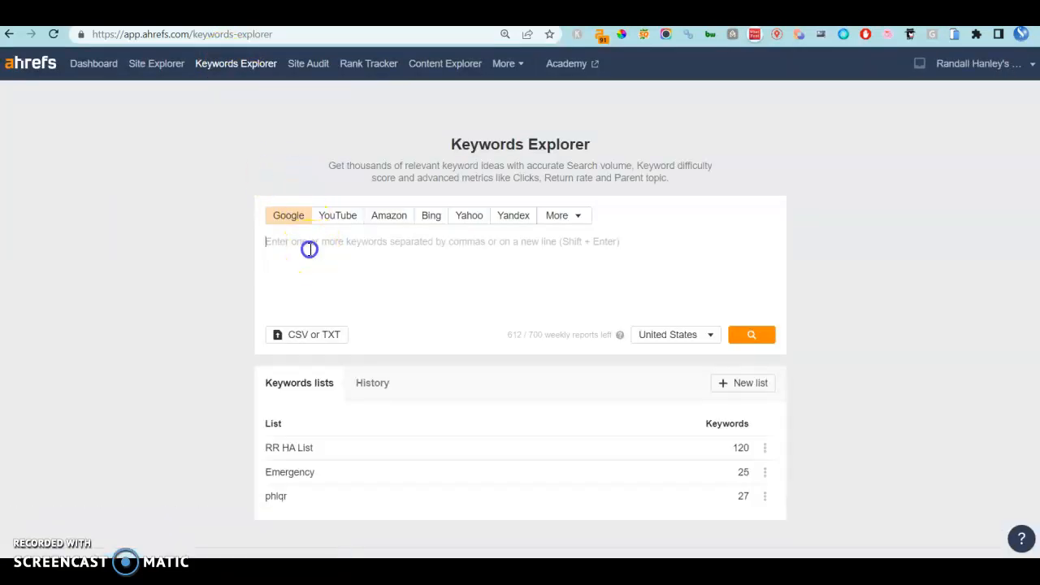
key("ctrl+v")
left_click(819, 351)
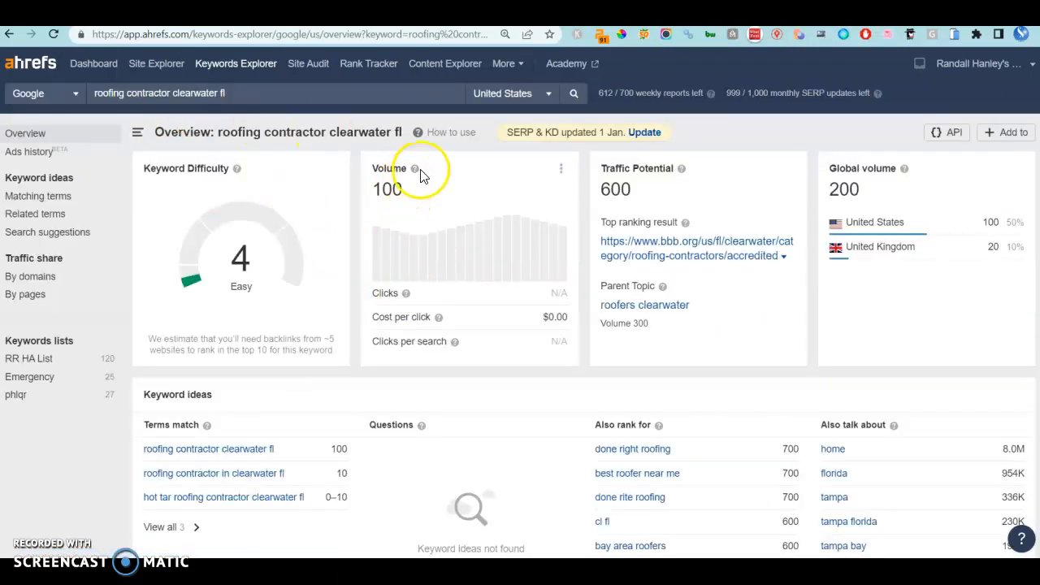
- Review the phrase's search volume in the keyword overview and open its related terms report
mouse_move(416, 176)
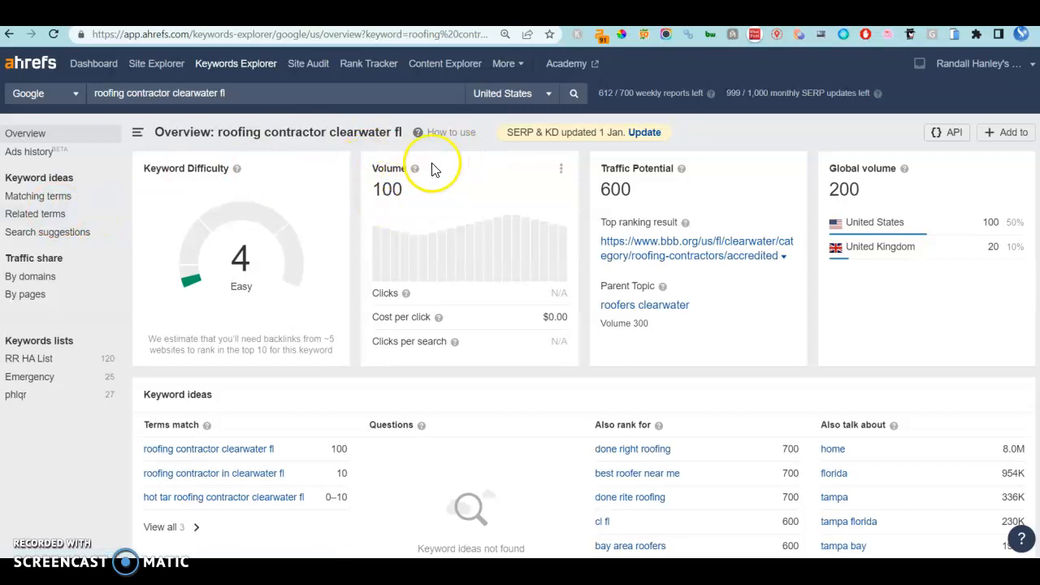
left_click(61, 202)
left_click(48, 214)
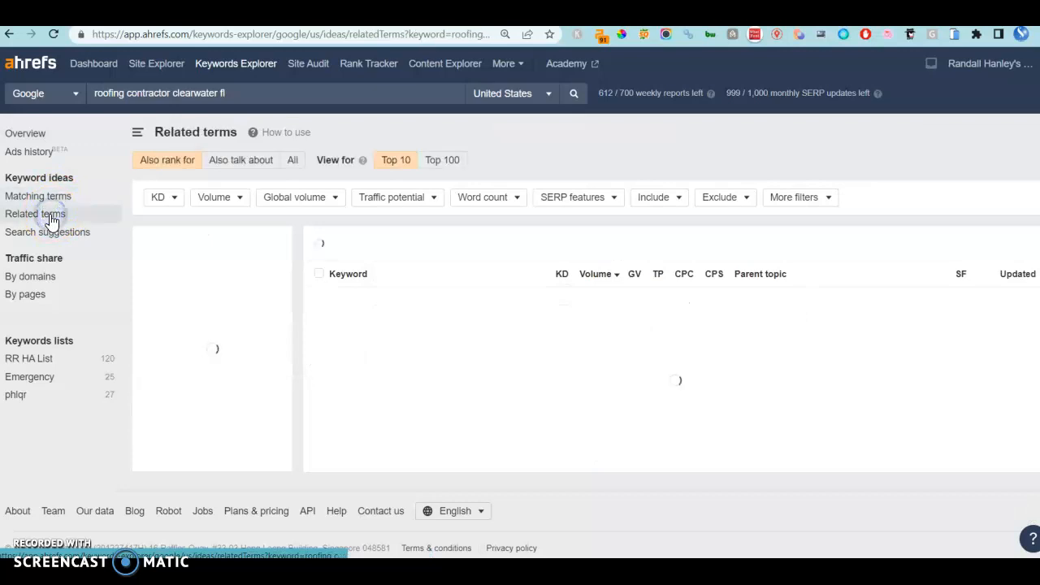
- In the related terms list, highlight the search volumes of "clearwater roofing companies fl" and "clearwater roofing repair"
scroll(327, 288, "down", 1)
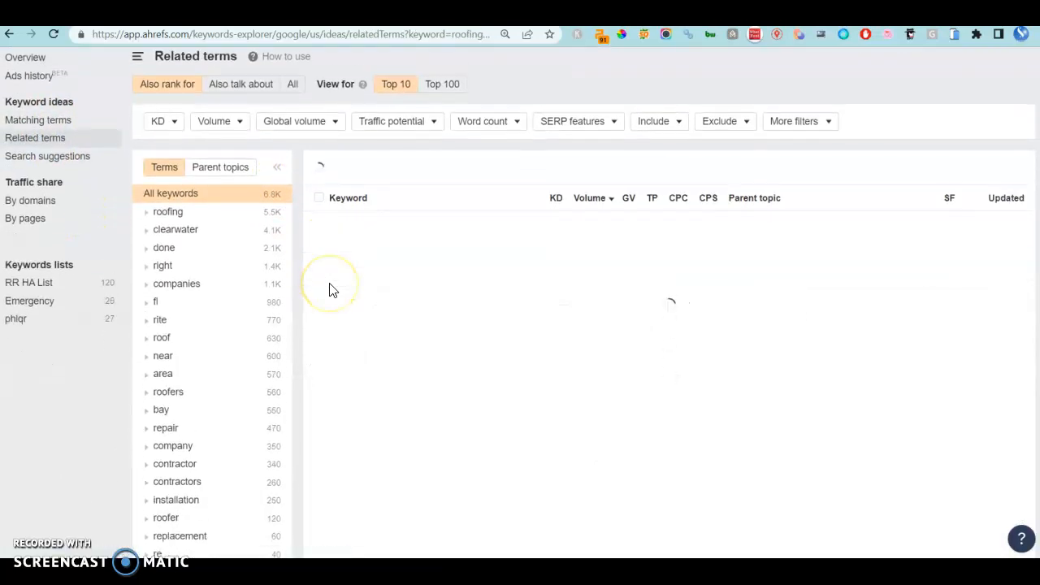
scroll(329, 291, "down", 1)
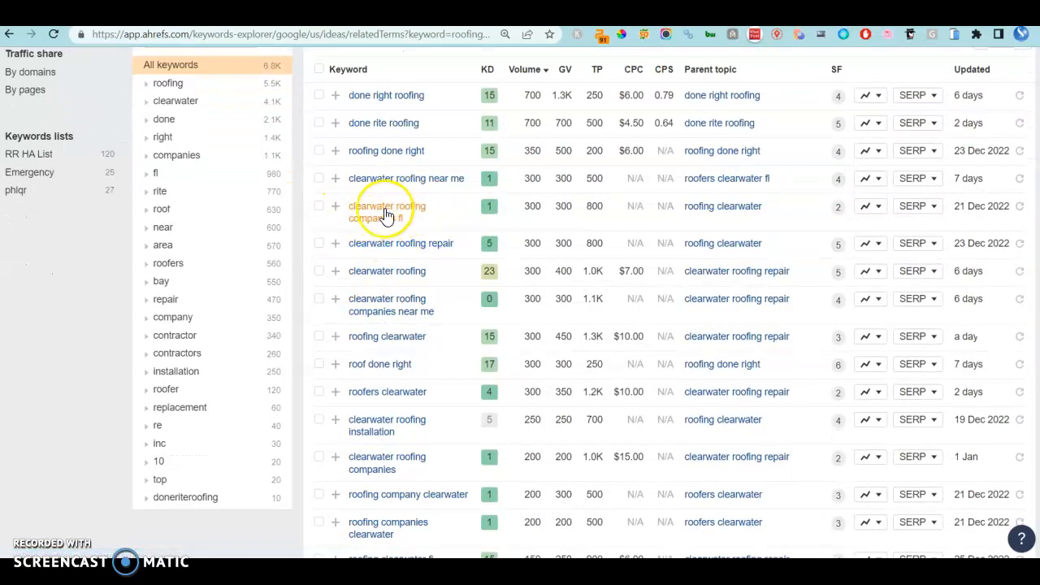
left_click(541, 207)
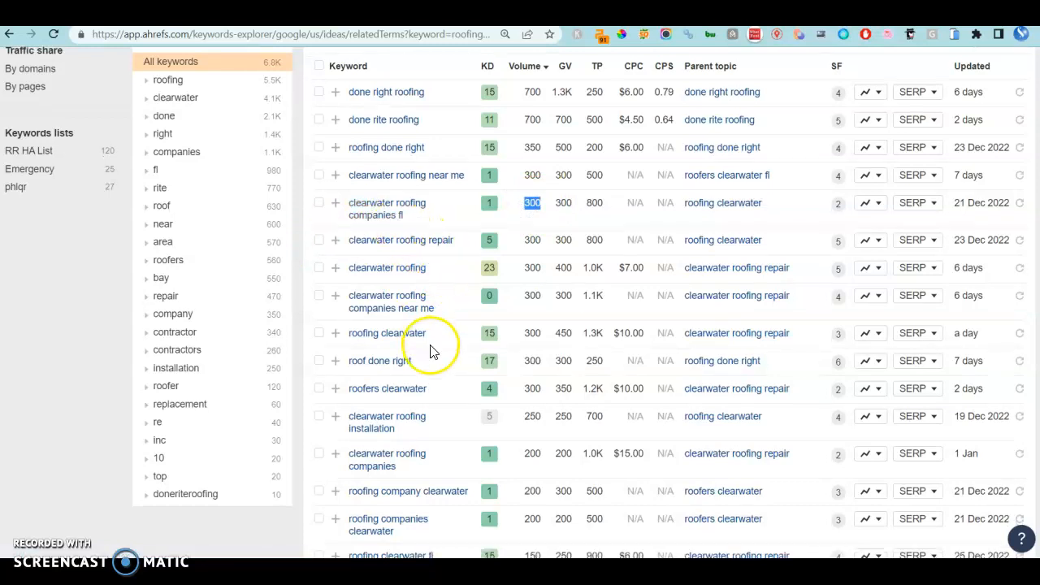
scroll(427, 248, "down", 1)
double_click(521, 185)
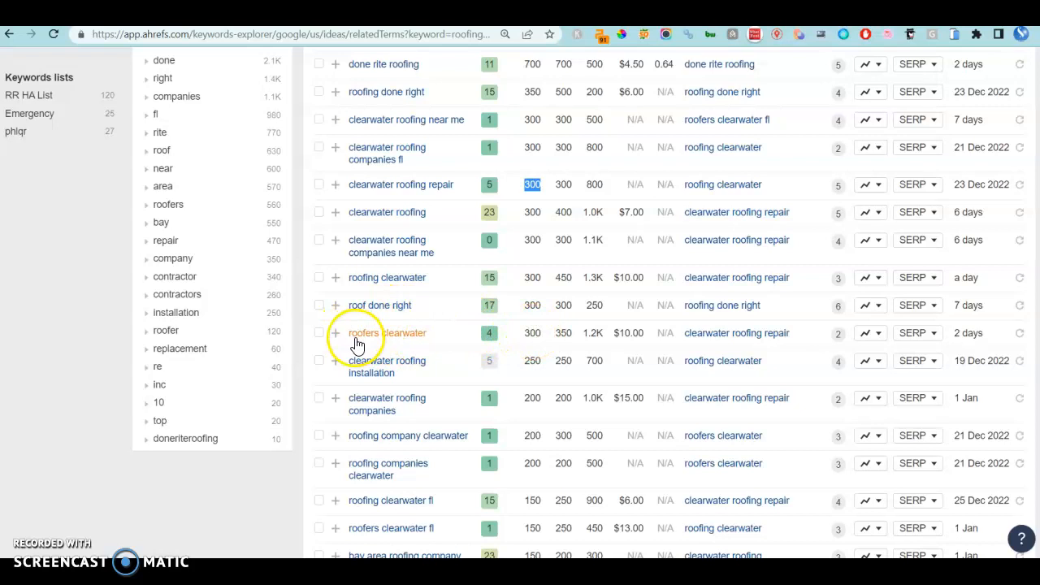
- In the related terms list, highlight the keyword "roofers clearwater" and its search volume
left_click_drag(344, 339, 437, 339)
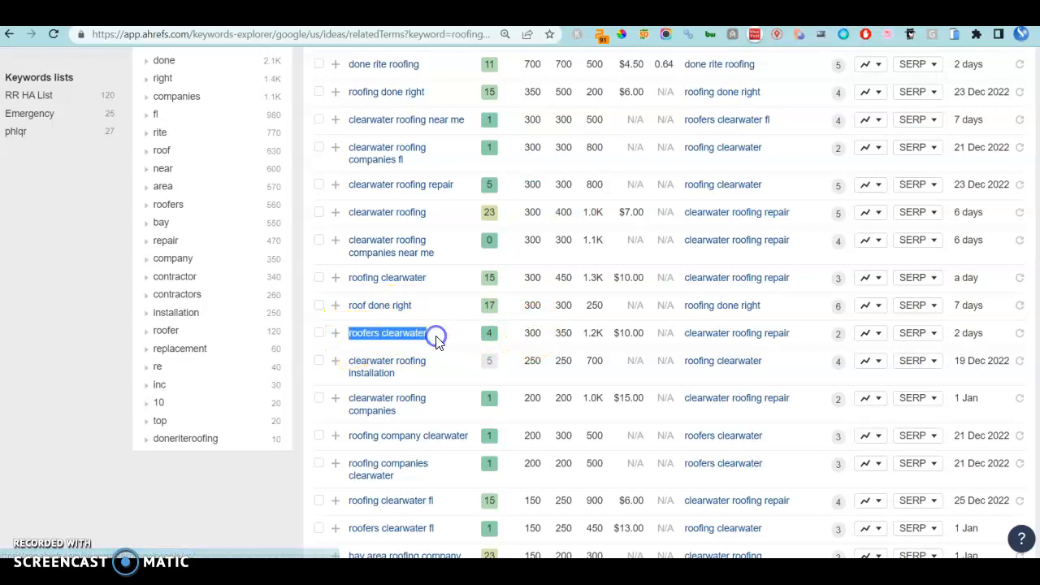
double_click(528, 333)
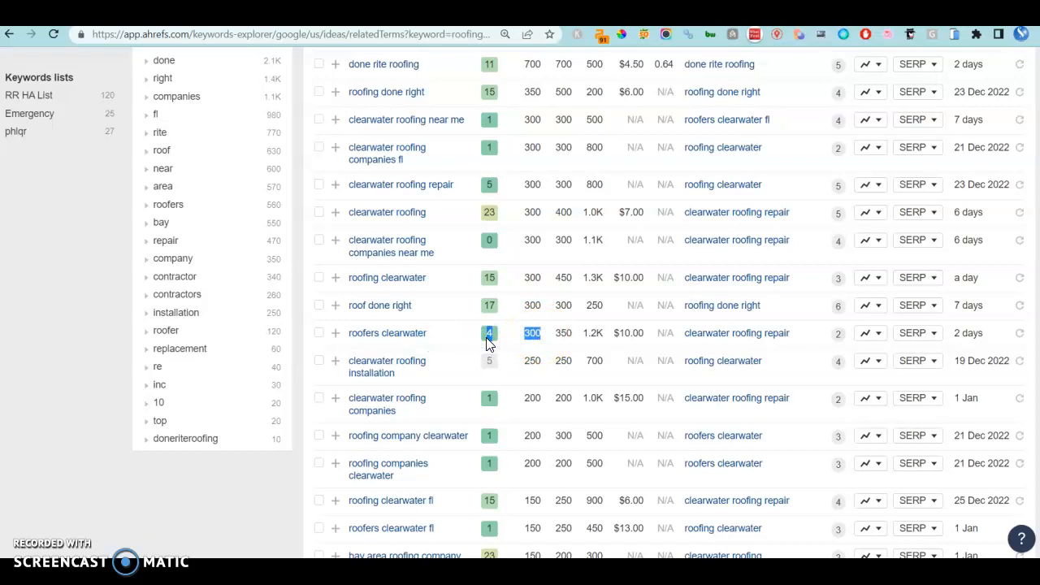
left_click(537, 333)
double_click(522, 334)
- Return to the ecoroofers.net home page by way of the Google results and review its Welcome and services text
left_click(365, 15)
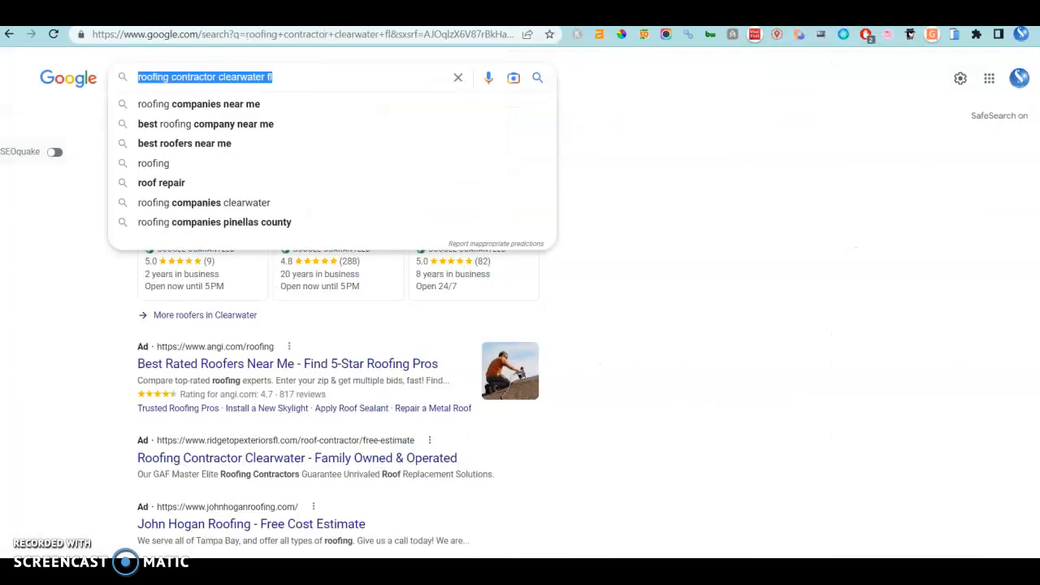
left_click(320, 74)
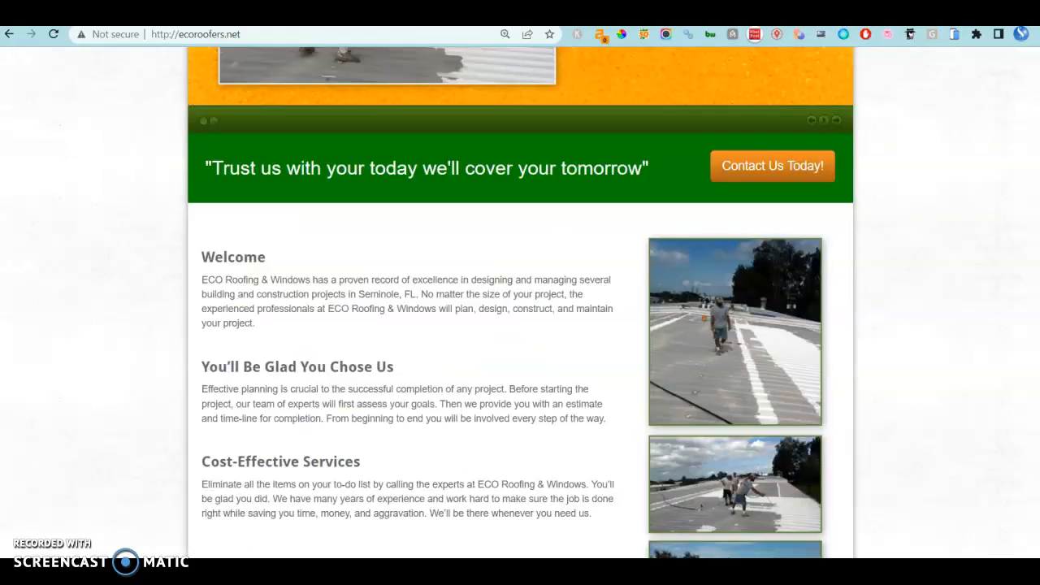
scroll(352, 249, "down", 2)
scroll(352, 232, "up", 1)
left_click_drag(358, 199, 419, 199)
scroll(417, 200, "up", 5)
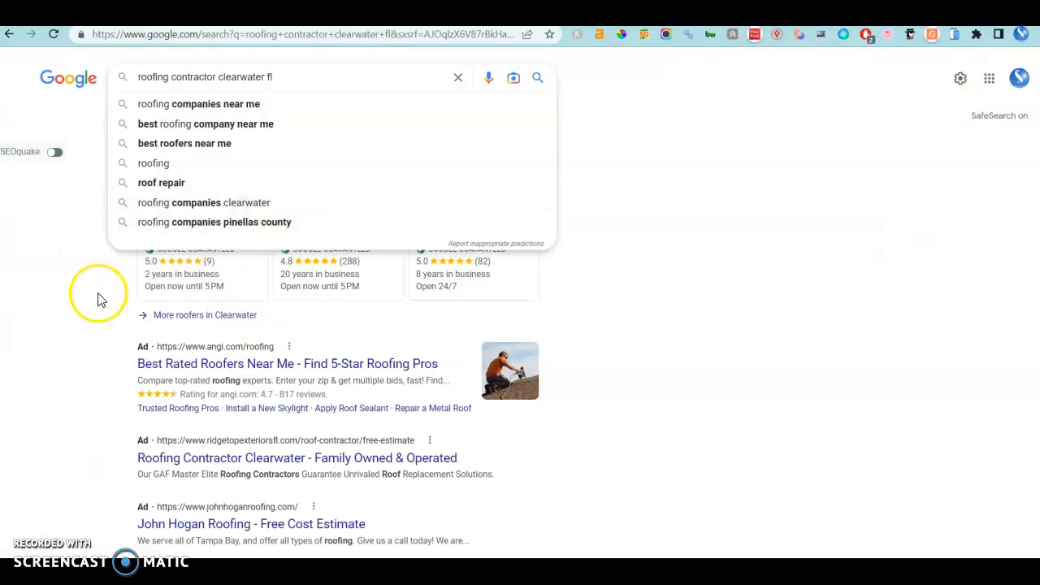
- Review the ads and the Businesses map listings in the Google results for "roofing contractor clearwater fl"
left_click(95, 295)
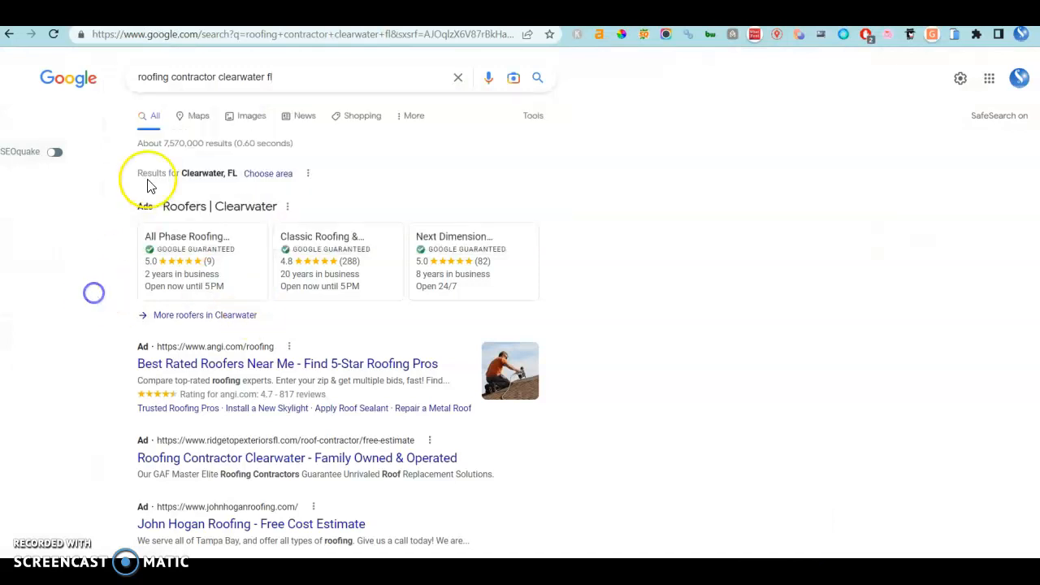
scroll(144, 429, "down", 4)
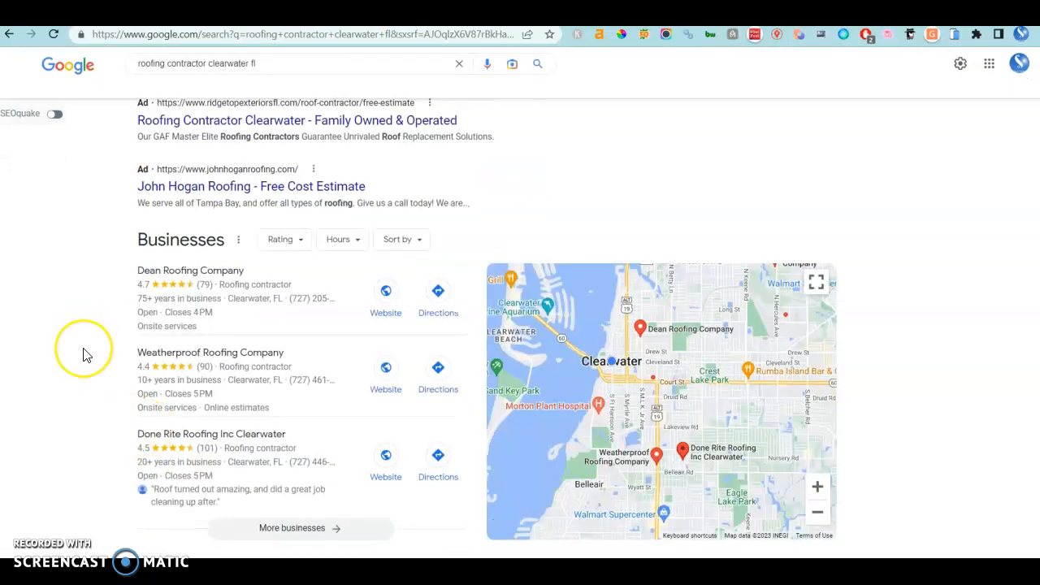
scroll(81, 352, "up", 4)
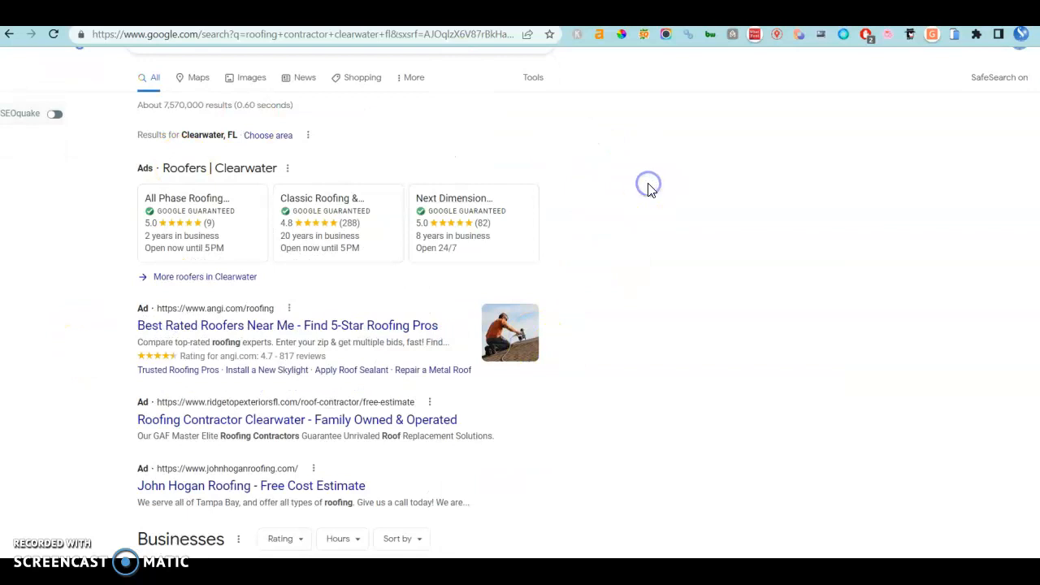
scroll(648, 186, "down", 3)
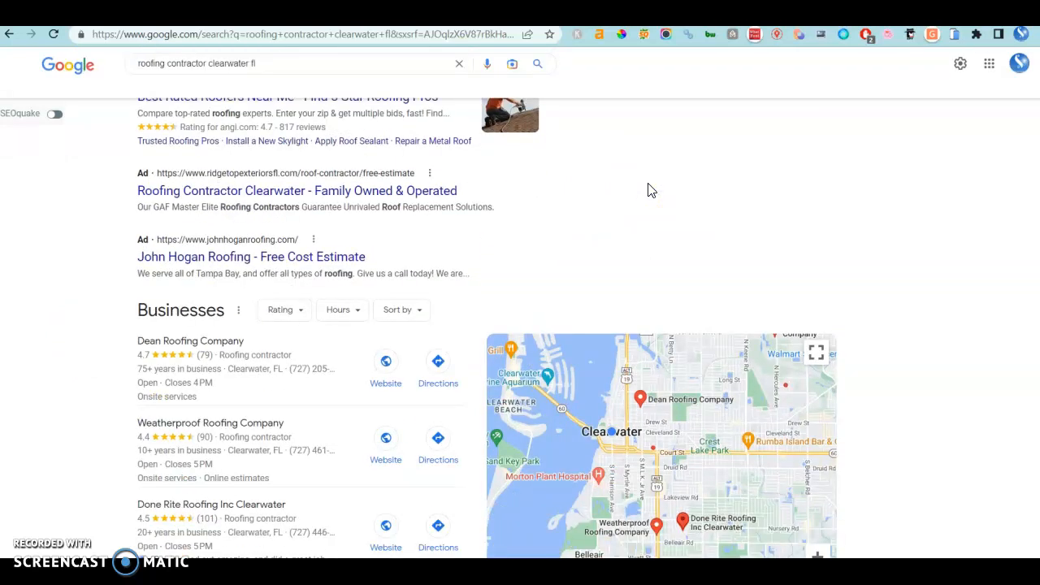
scroll(648, 186, "down", 2)
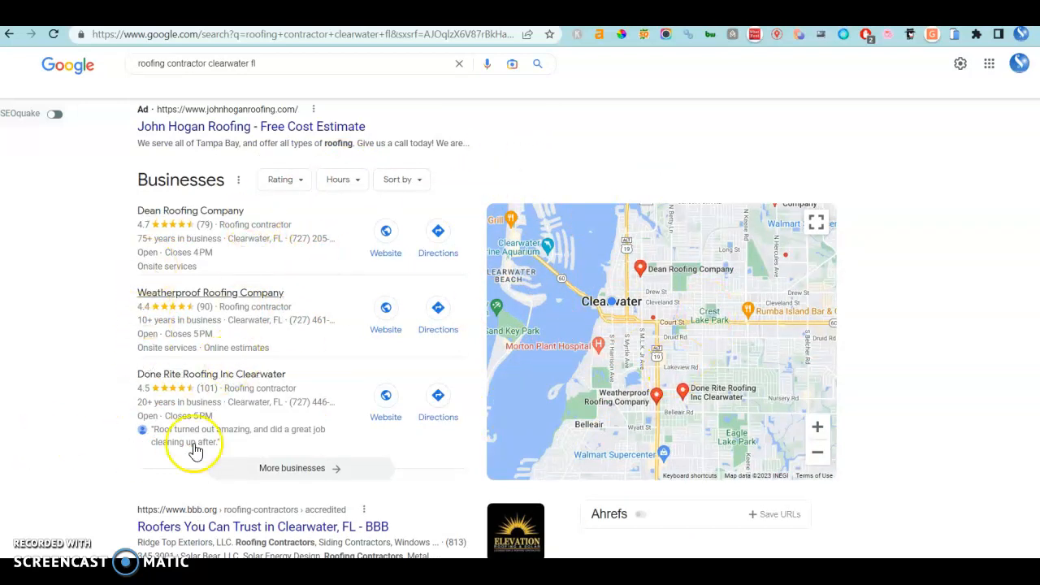
- Open the full list of Clearwater roofing businesses, browse through its companies and return to the main search results
left_click(284, 473)
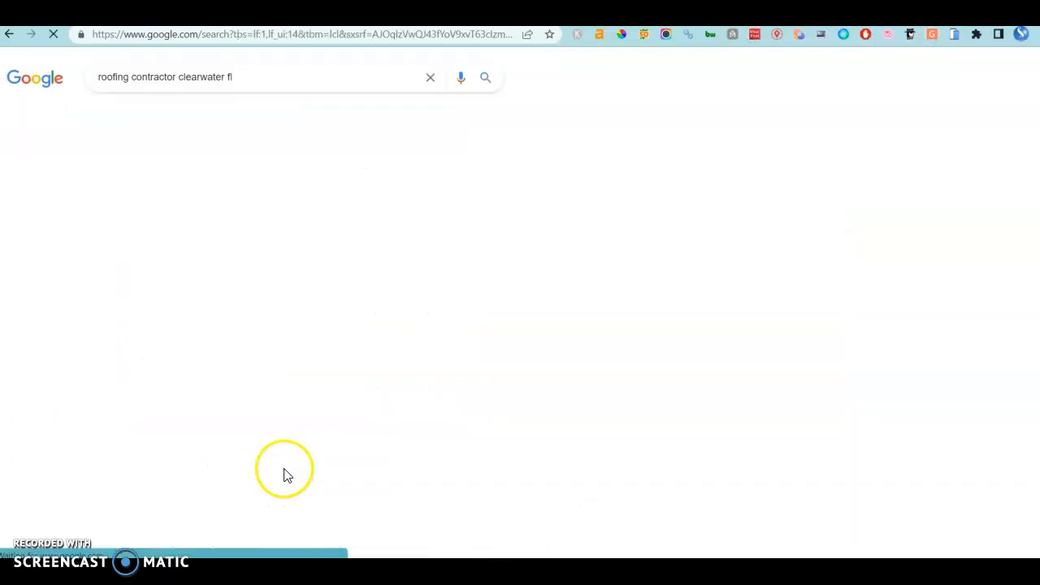
scroll(114, 377, "down", 3)
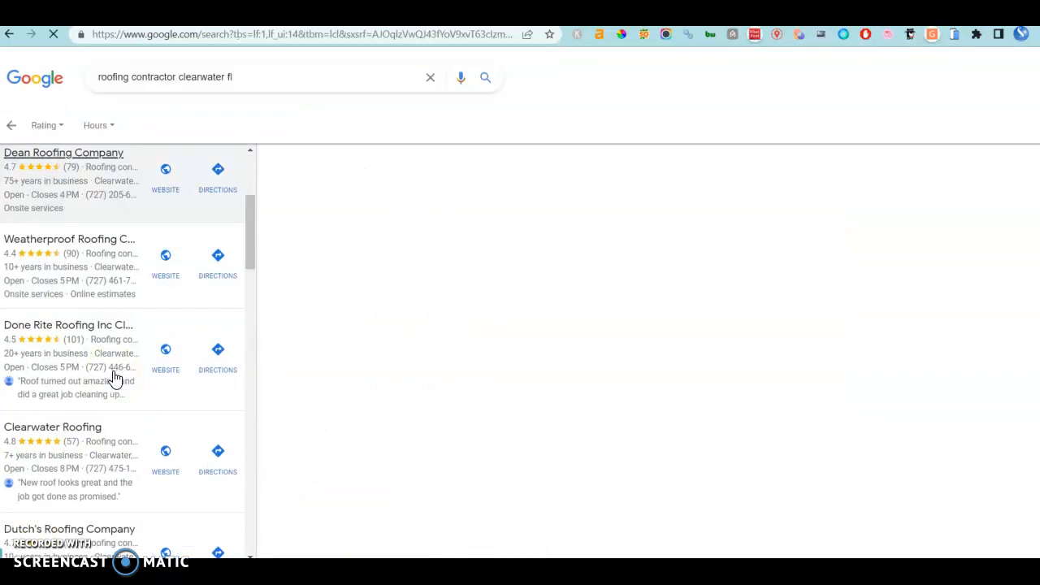
scroll(113, 378, "down", 8)
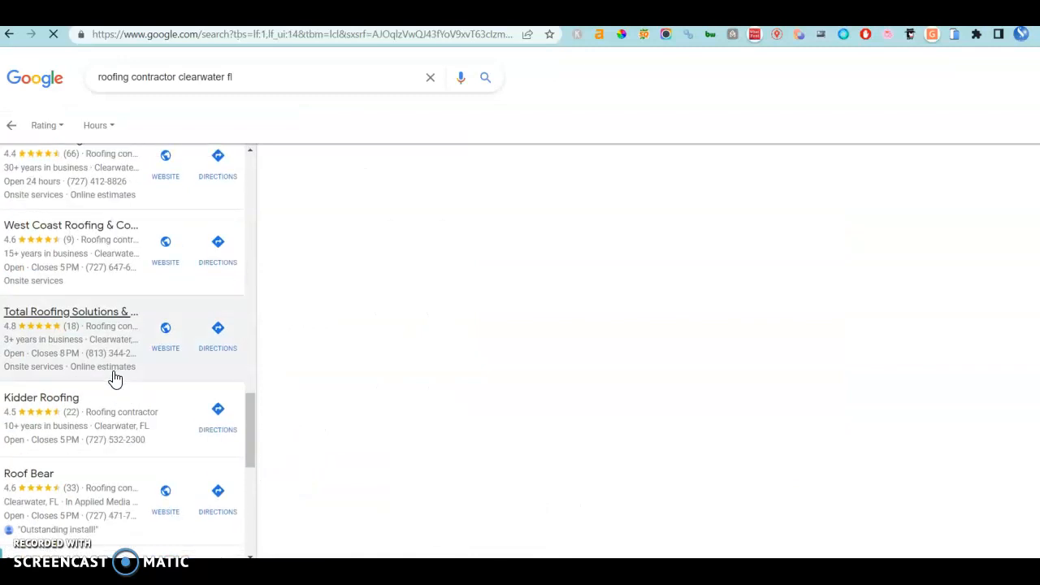
scroll(114, 378, "up", 4)
scroll(114, 378, "up", 10)
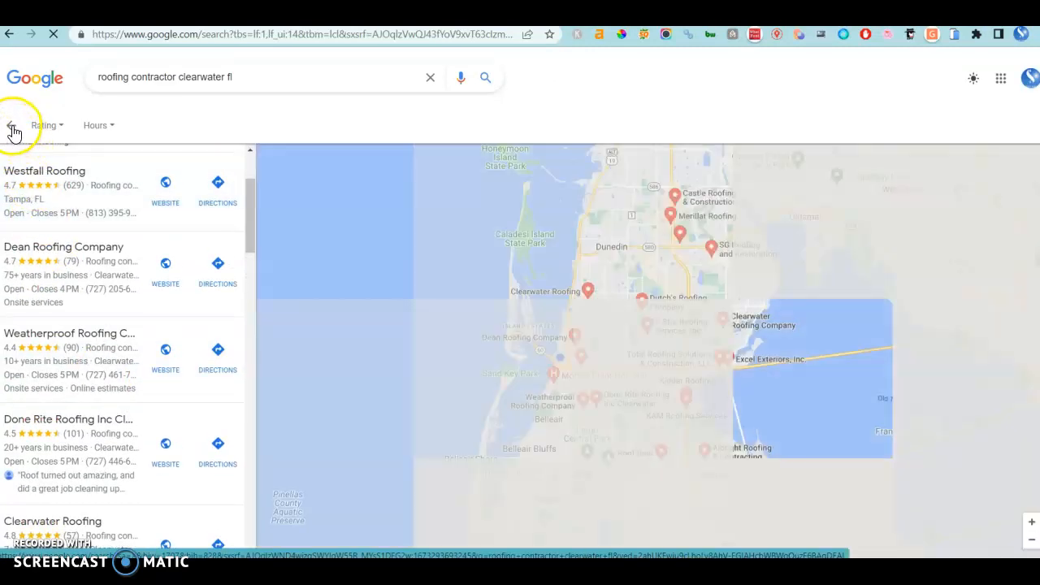
- Examine the reloaded Businesses section, comparing the ratings and review counts of the roofing companies listed with the map
scroll(302, 414, "down", 7)
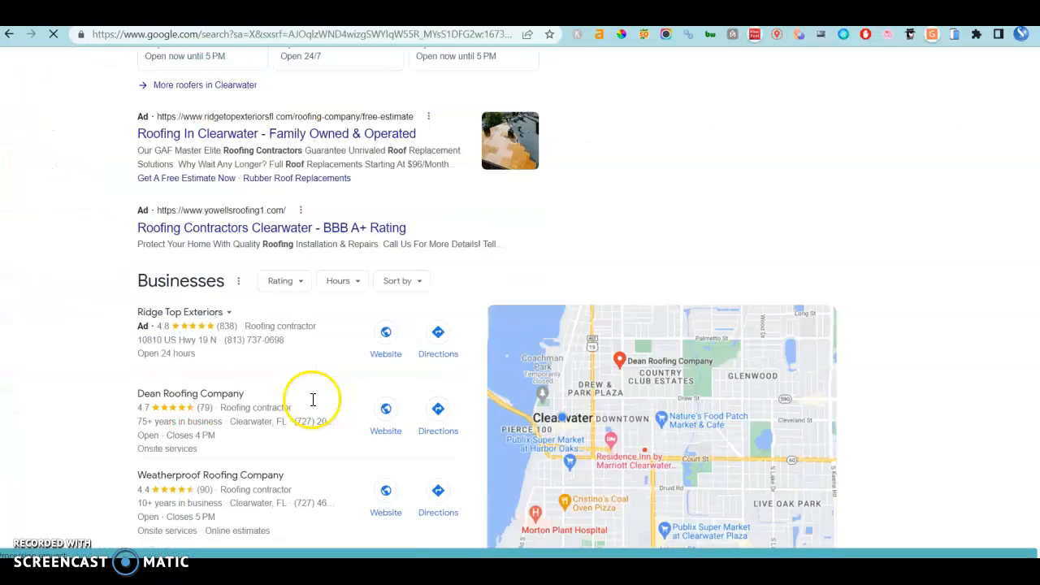
scroll(333, 249, "up", 2)
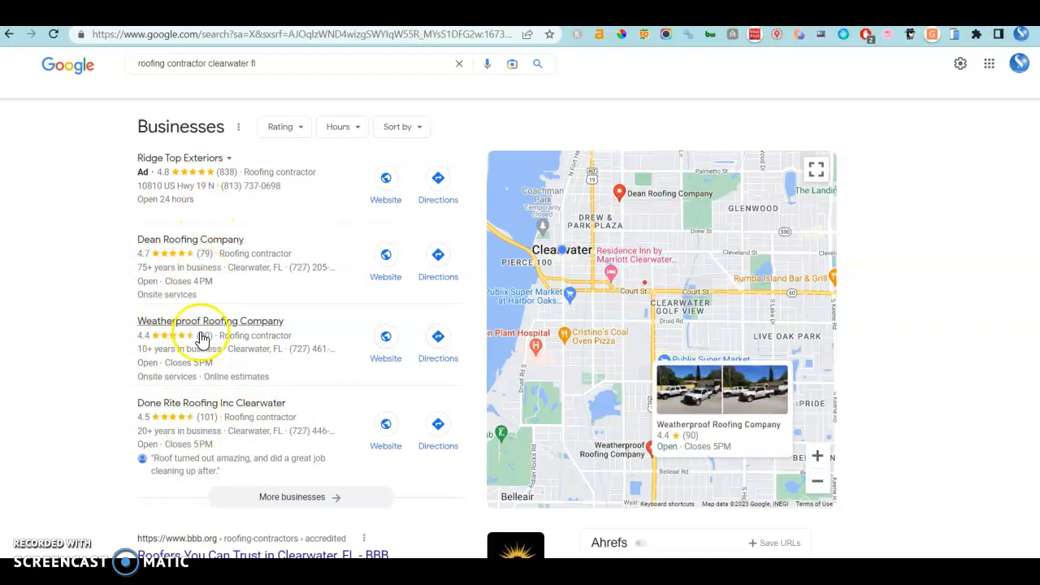
scroll(66, 392, "down", 4)
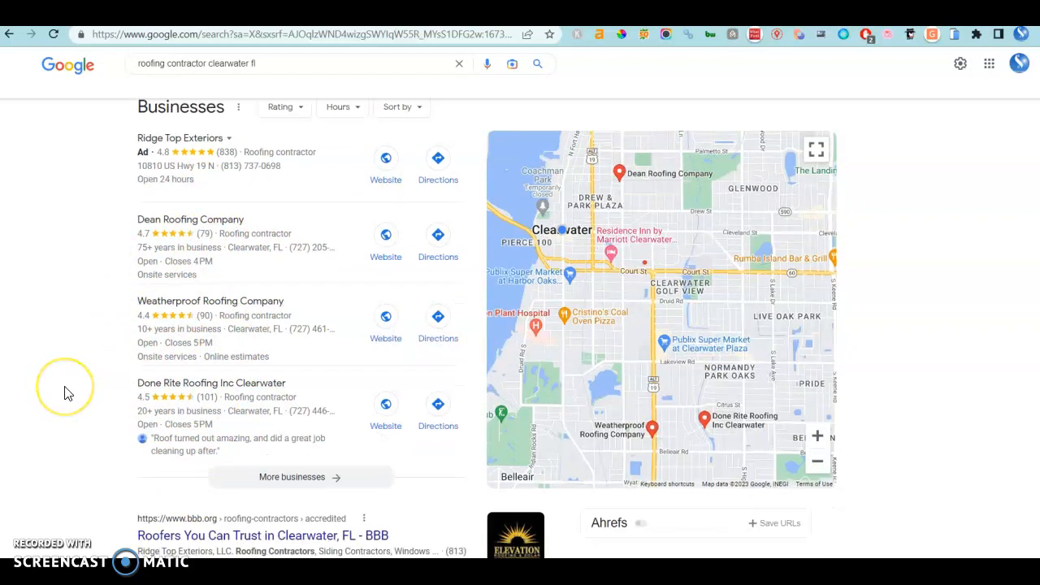
left_click_drag(89, 345, 209, 297)
left_click(76, 341)
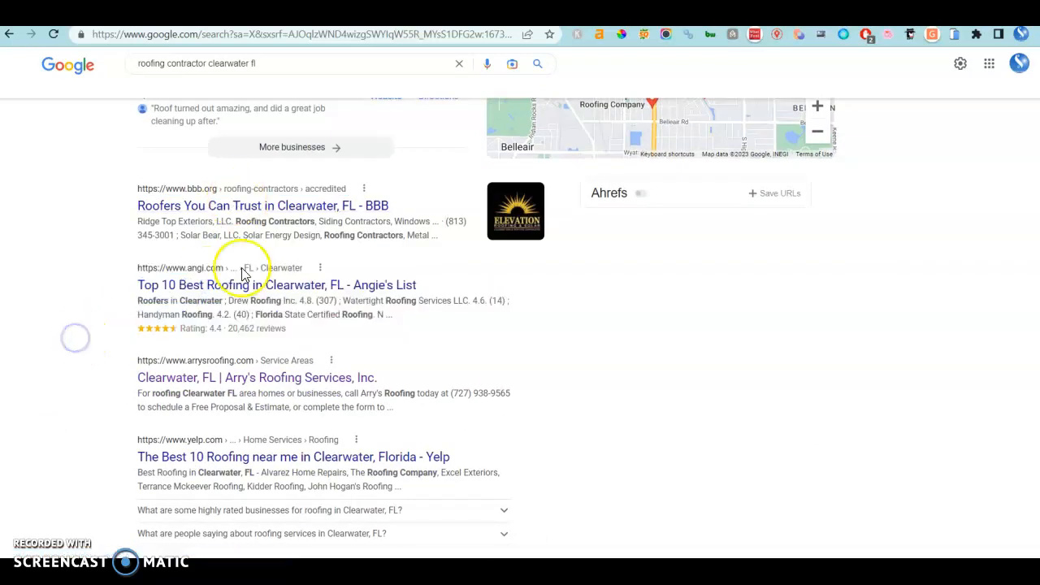
- Examine the organic results below the map, comparing directory listings with roofing company websites down to the related searches
scroll(237, 378, "down", 3)
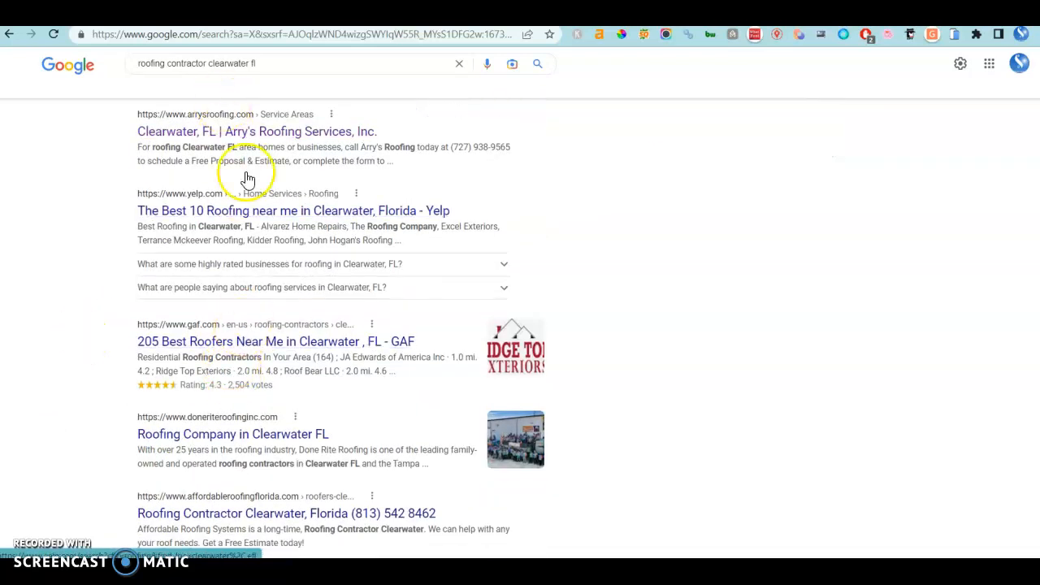
scroll(239, 332, "down", 3)
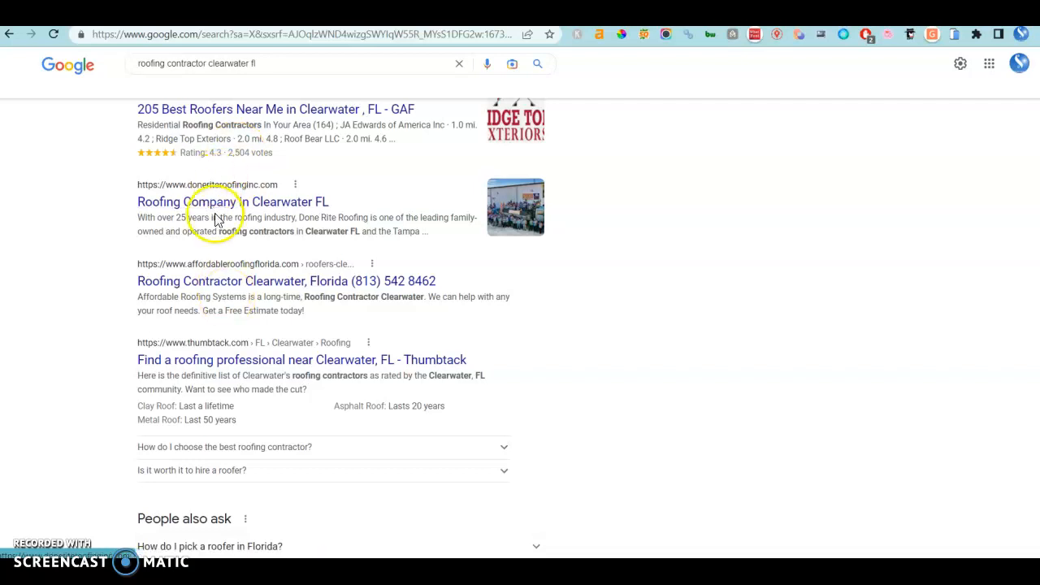
scroll(216, 215, "up", 3)
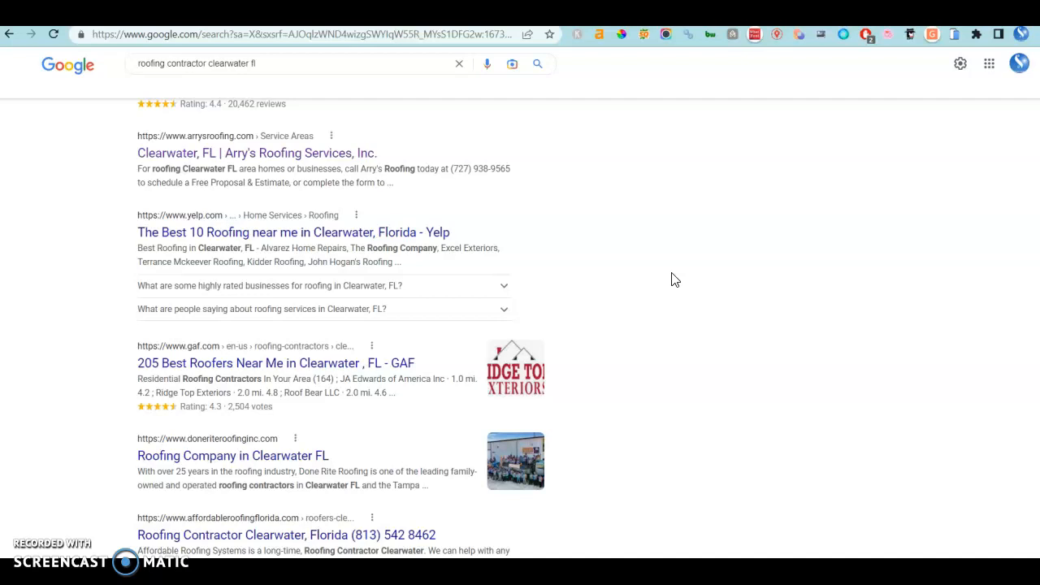
scroll(673, 279, "down", 1)
scroll(673, 279, "up", 2)
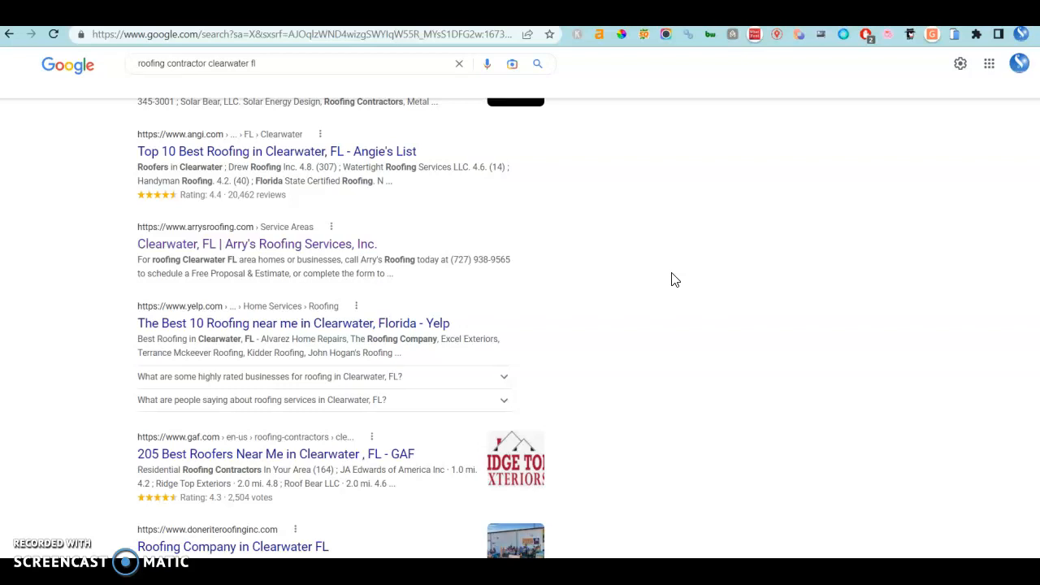
scroll(672, 280, "down", 1)
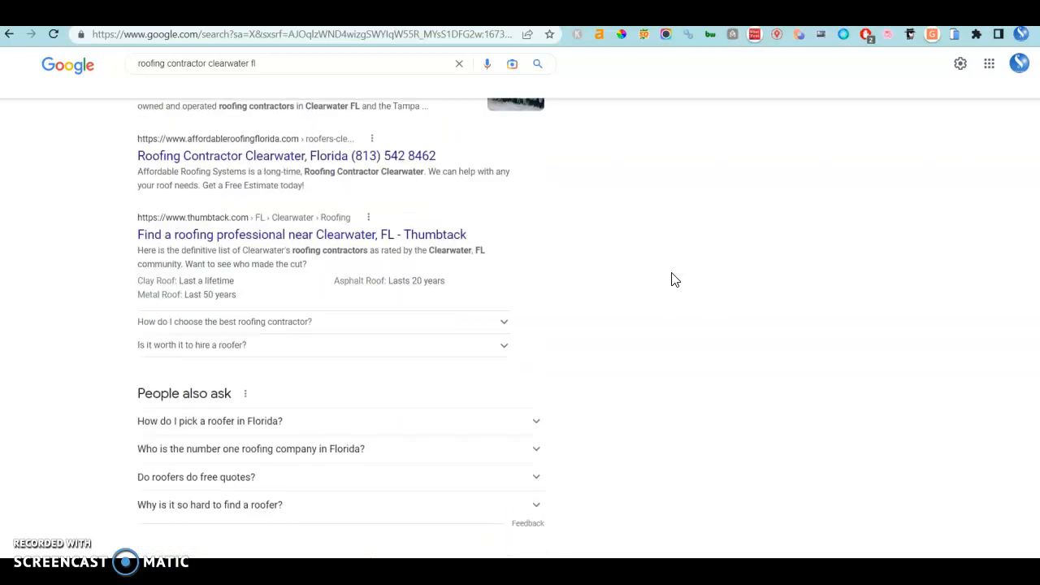
scroll(672, 279, "up", 15)
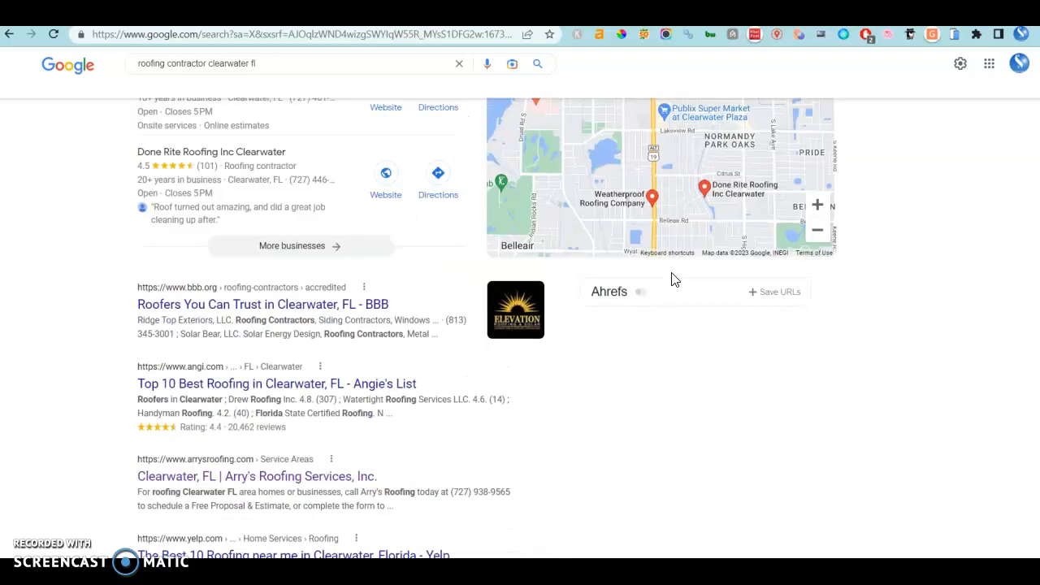
scroll(673, 279, "up", 2)
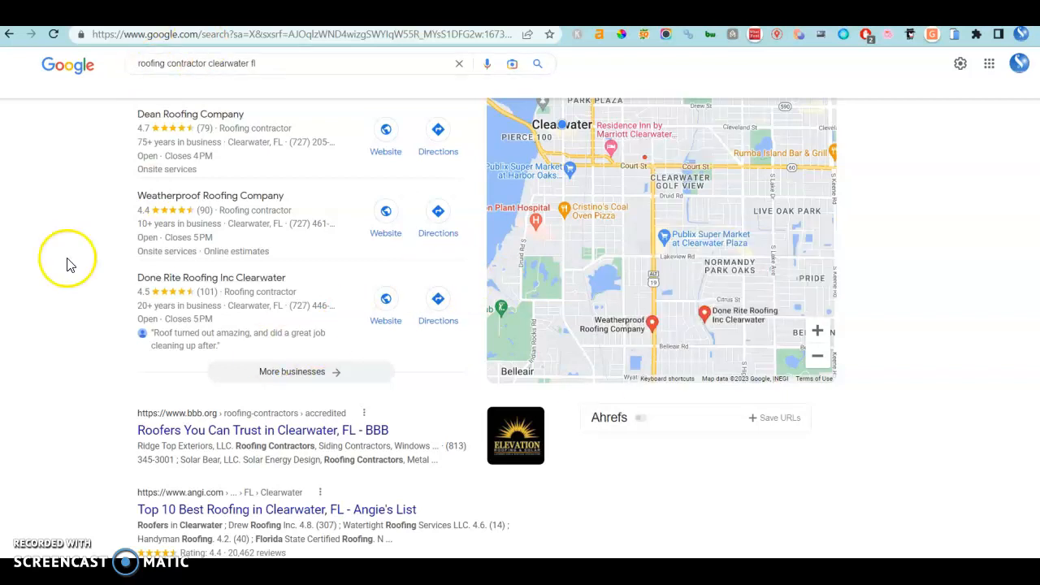
scroll(187, 285, "down", 9)
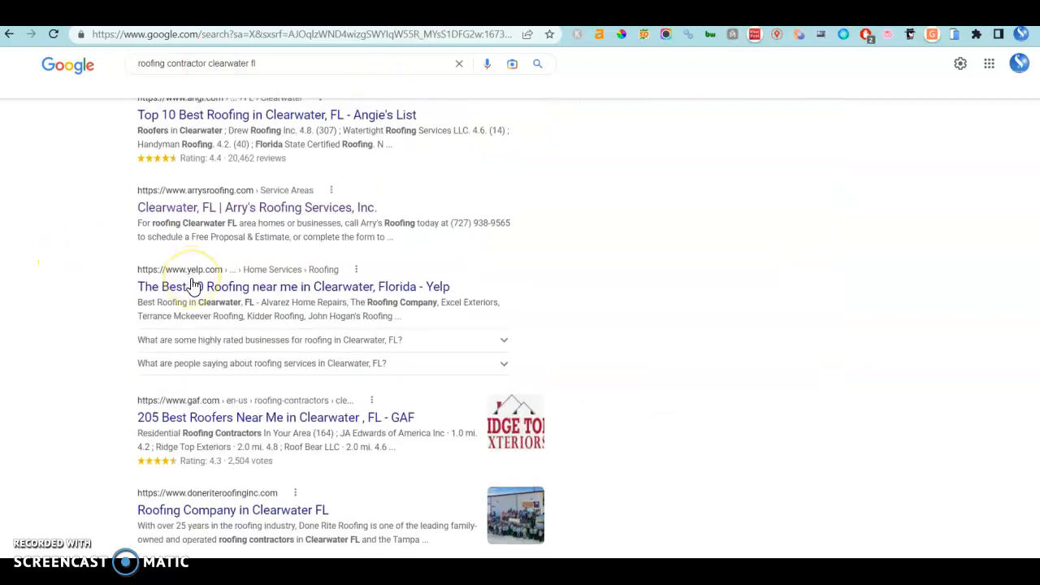
scroll(192, 286, "down", 5)
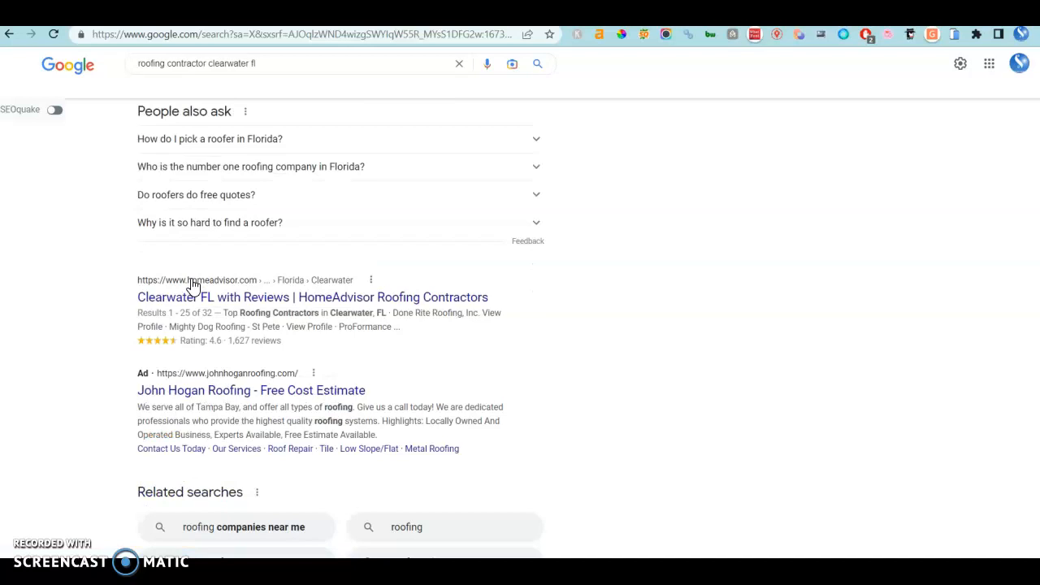
scroll(192, 286, "down", 3)
- Copy the link address of the doneriteroofinginc.com result "Roofing Company in Clearwater FL"
scroll(199, 285, "up", 8)
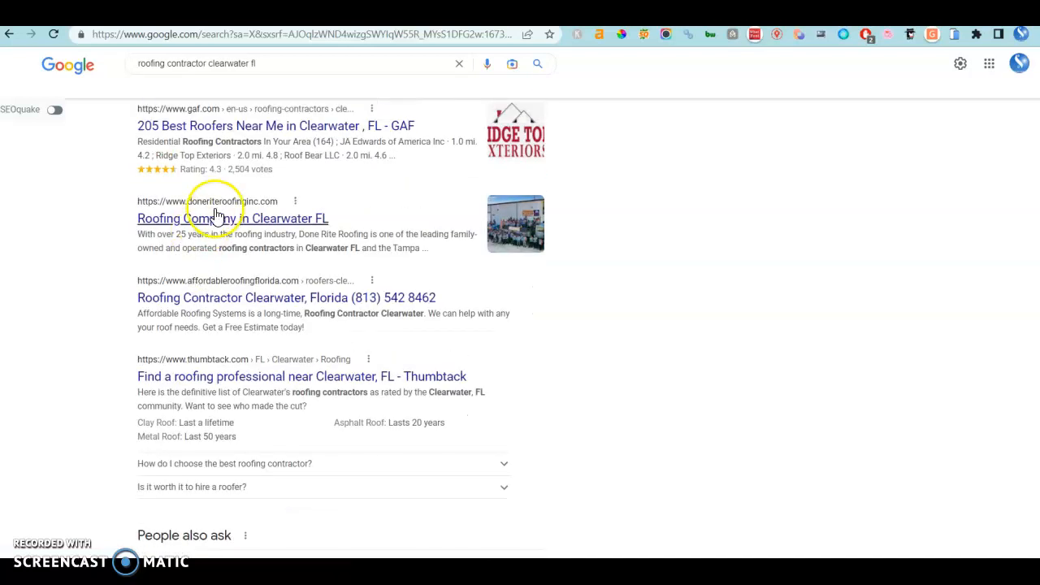
right_click(224, 220)
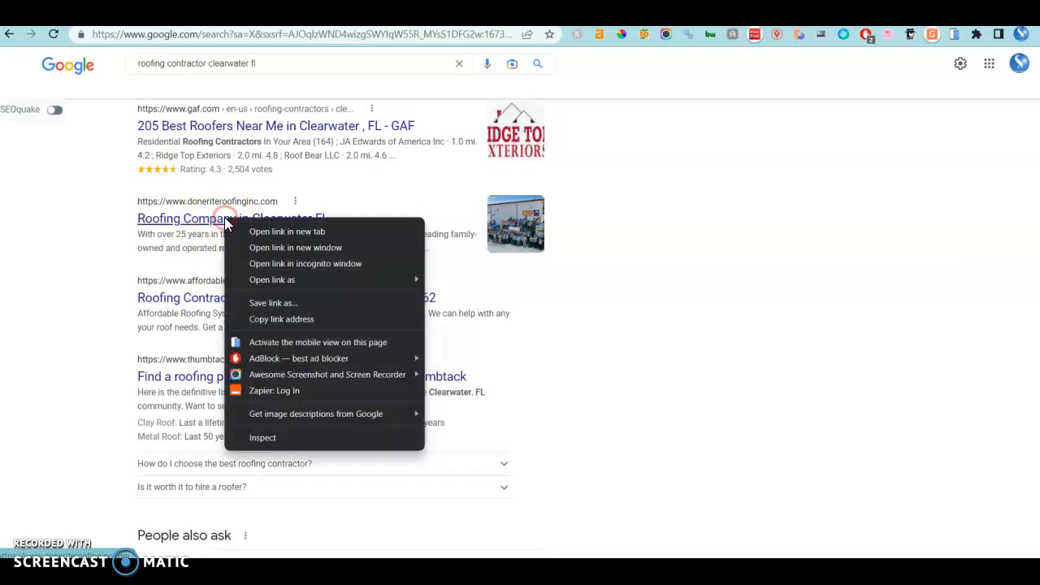
left_click(311, 321)
- Switch to Ahrefs and look up the copied doneriteroofinginc.com address in Site Explorer
key("ctrl+Tab")
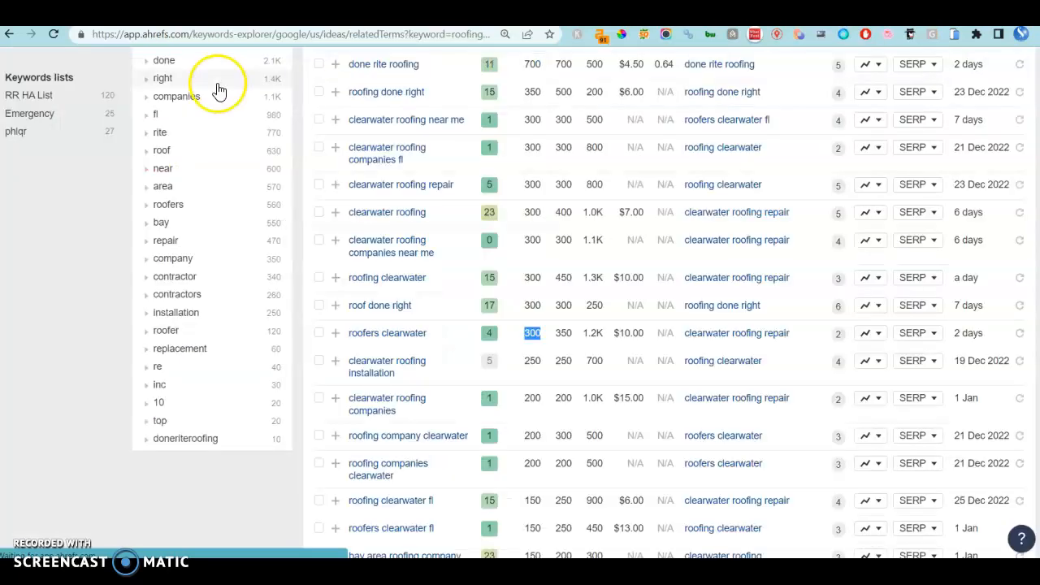
scroll(278, 167, "up", 3)
left_click(173, 65)
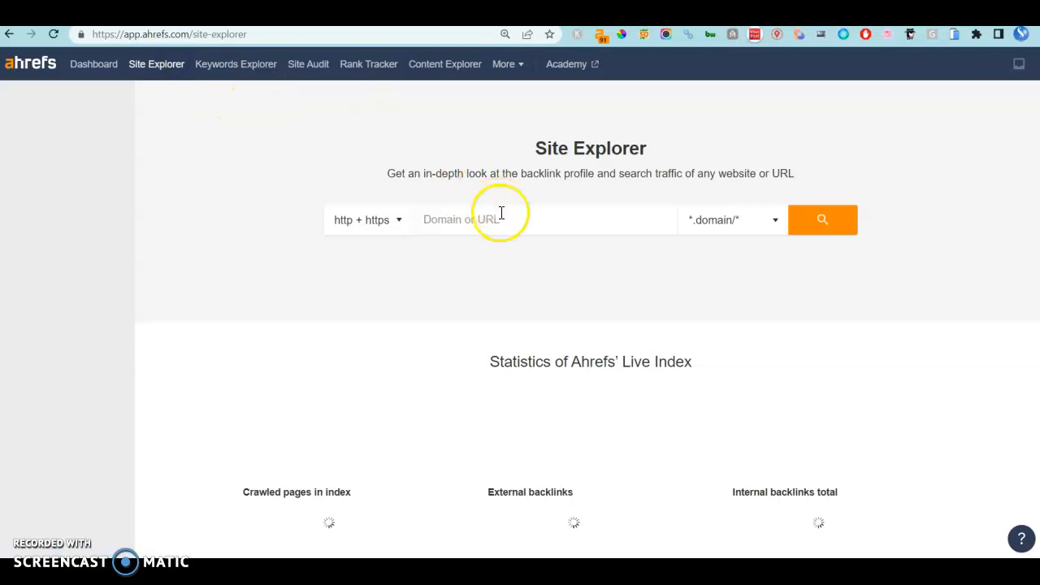
left_click(501, 214)
key("ctrl+v")
key("Return")
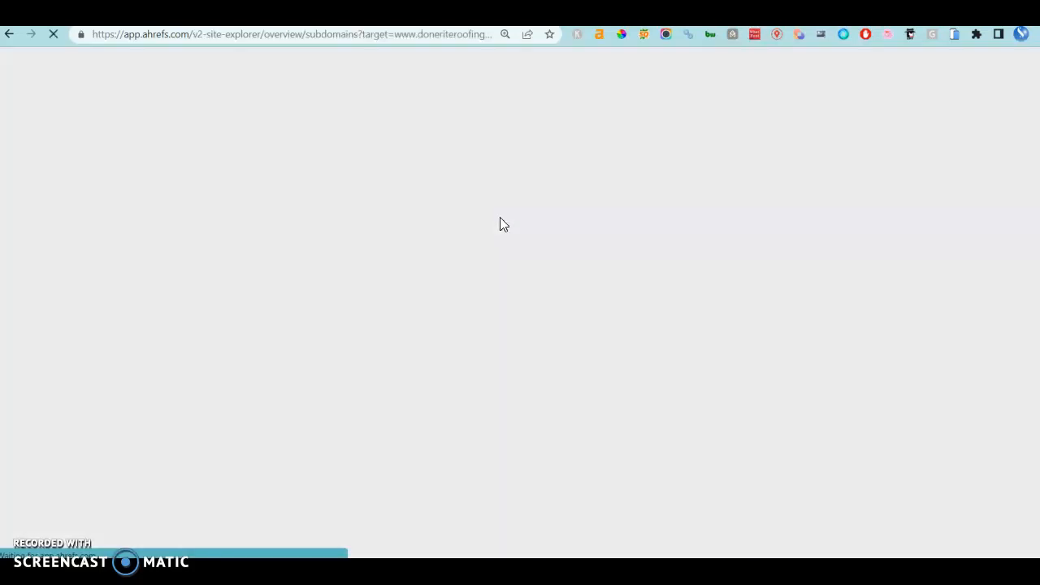
- Open the Backlinks report from the doneriteroofinginc.com overview and review its referring pages
left_click(215, 125)
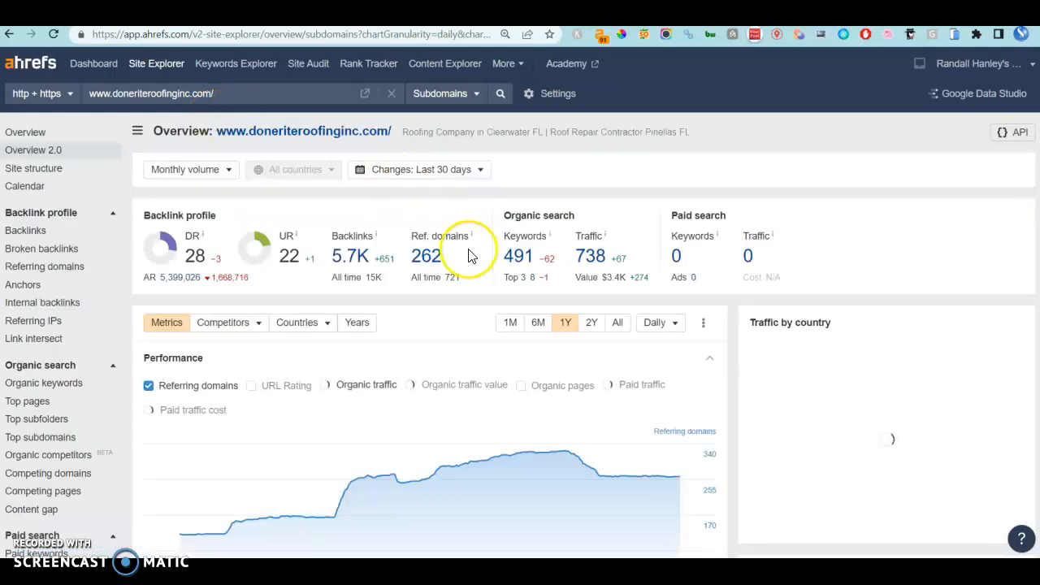
left_click(349, 260)
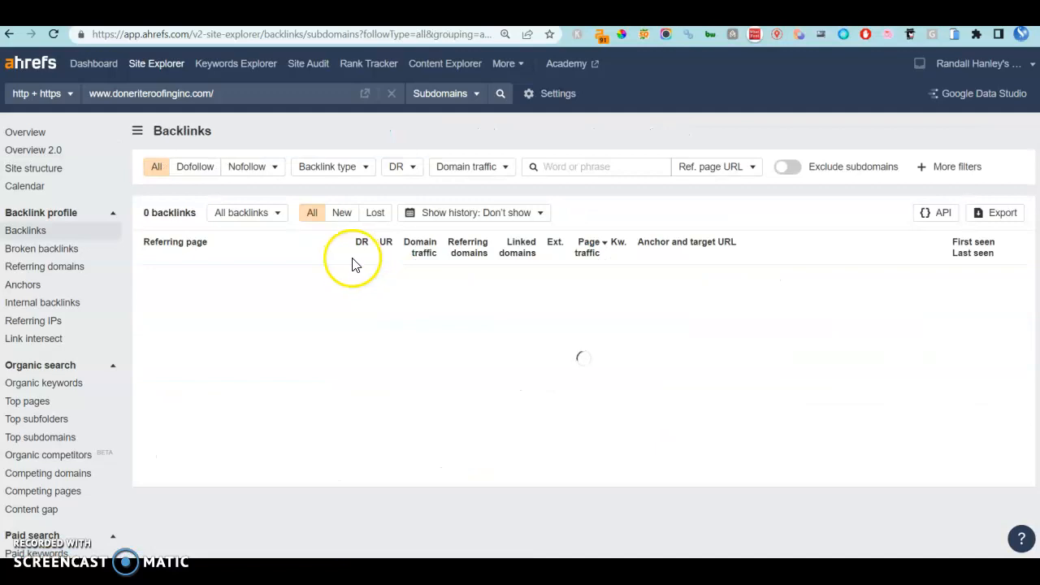
scroll(211, 332, "down", 3)
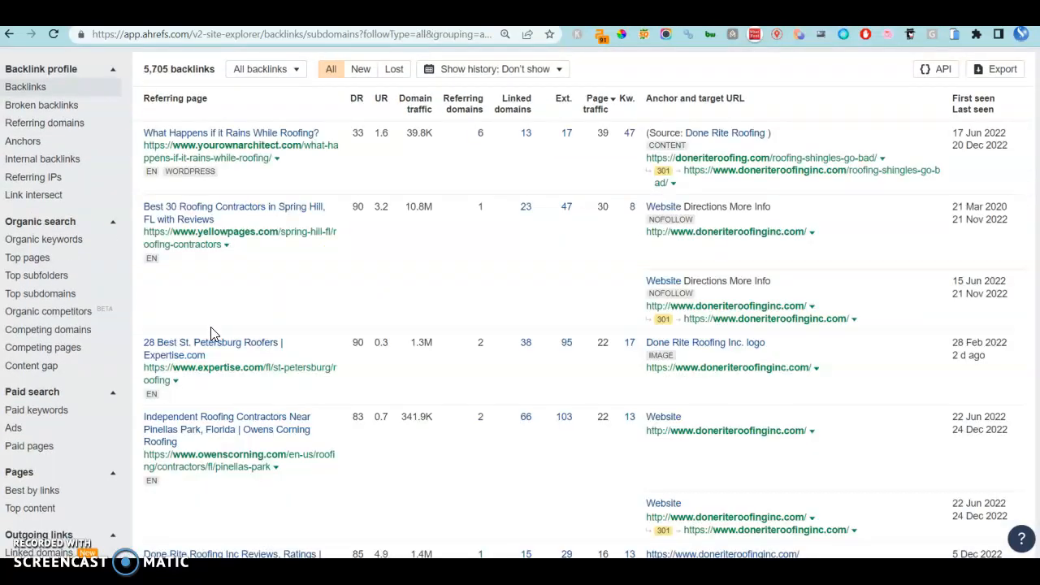
- Review more of doneriteroofinginc.com's referring pages, then switch to ecoroofers.net and read through its homepage content
scroll(365, 289, "down", 15)
scroll(364, 289, "up", 5)
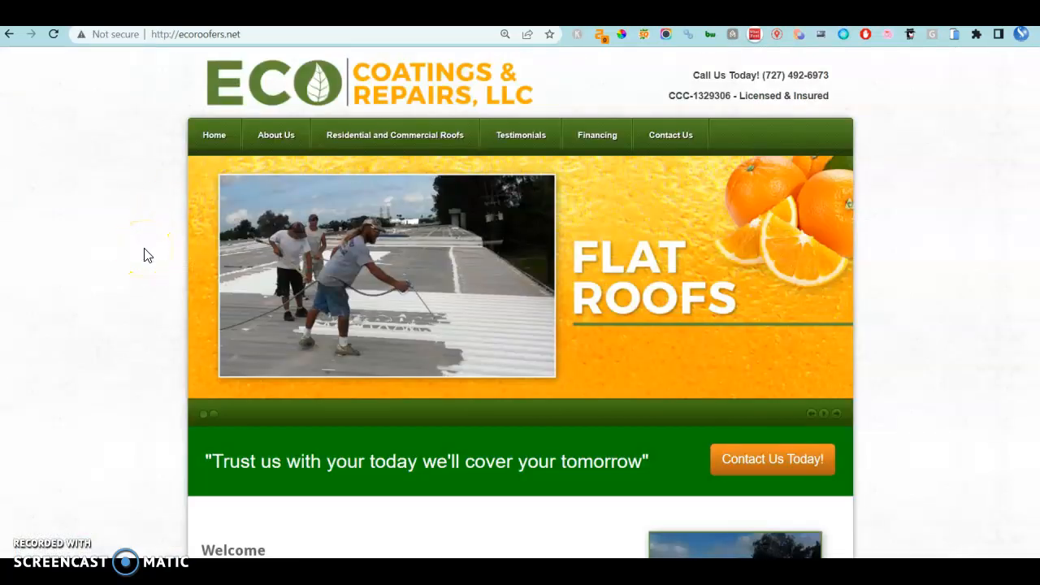
scroll(147, 255, "down", 6)
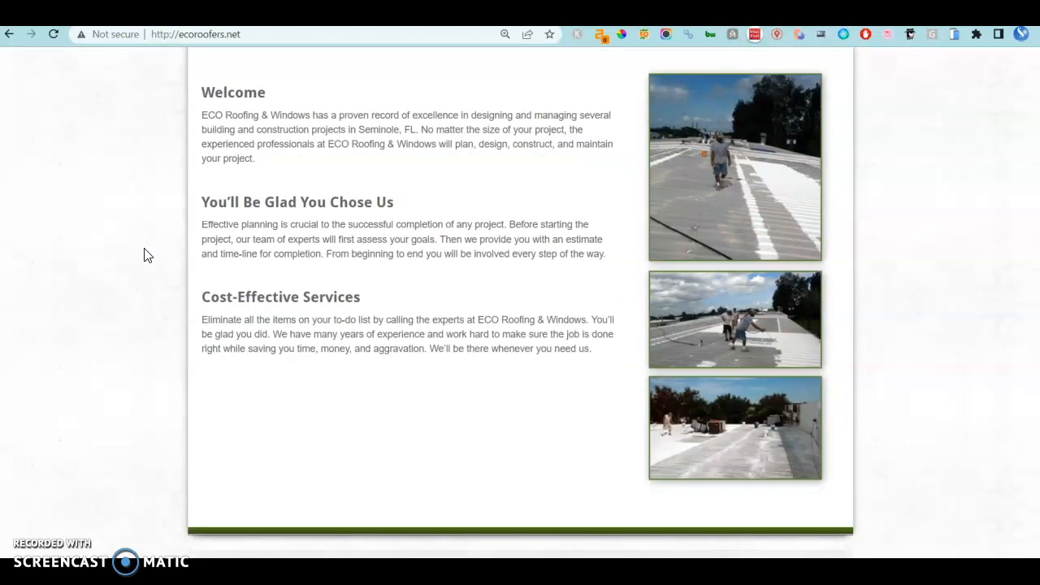
scroll(146, 255, "up", 6)
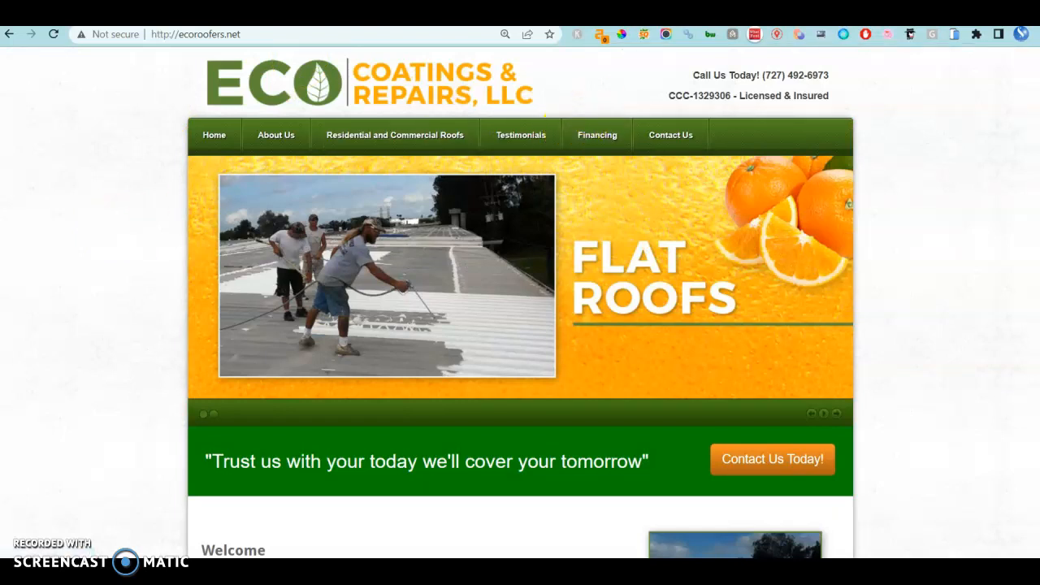
- Return to the Ahrefs backlink data and open the Organic keywords report for doneriteroofinginc.com
key("ctrl+Tab")
scroll(456, 193, "up", 3)
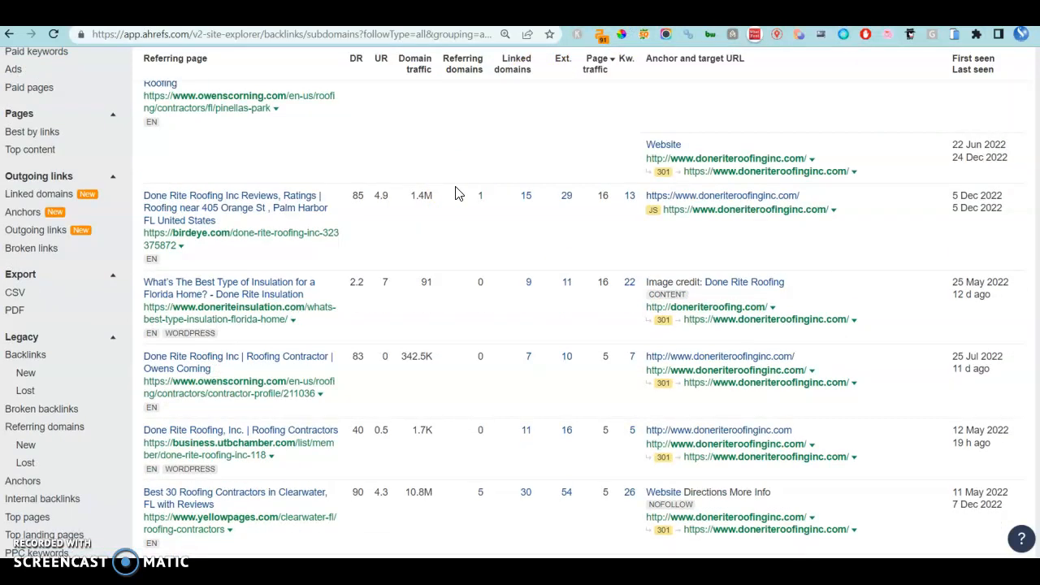
scroll(456, 193, "up", 5)
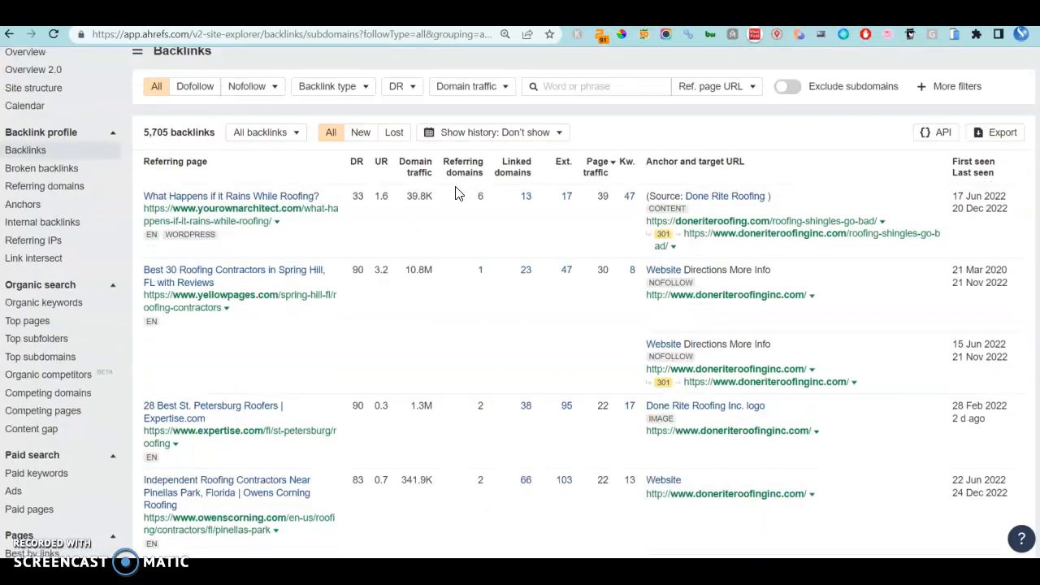
left_click(39, 305)
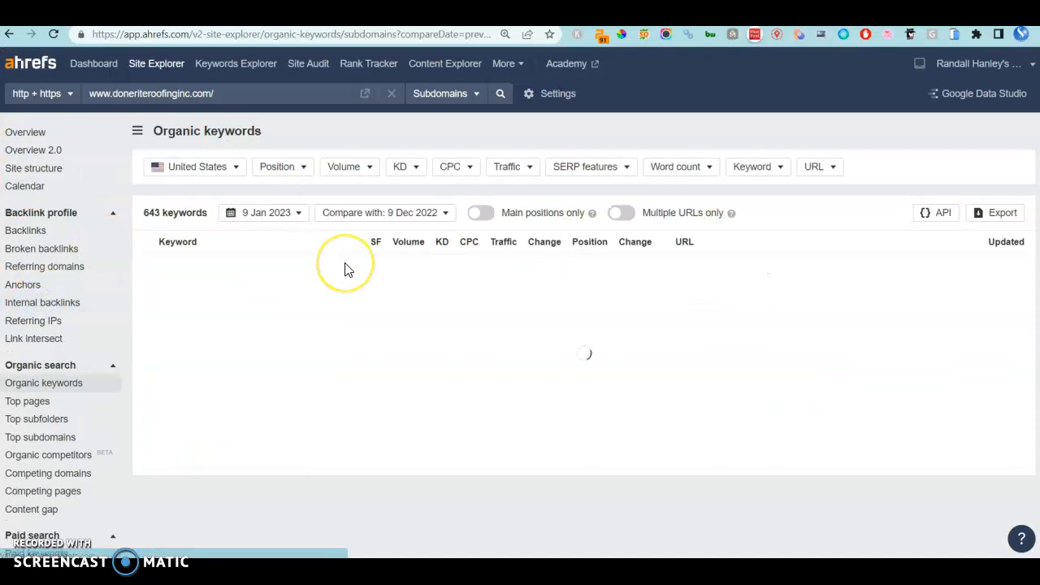
- Examine doneriteroofinginc.com's organic keywords, comparing traffic and positions for Clearwater roofing terms and highlighting the traffic figure for "roofing clearwater"
scroll(344, 267, "down", 3)
scroll(333, 255, "up", 3)
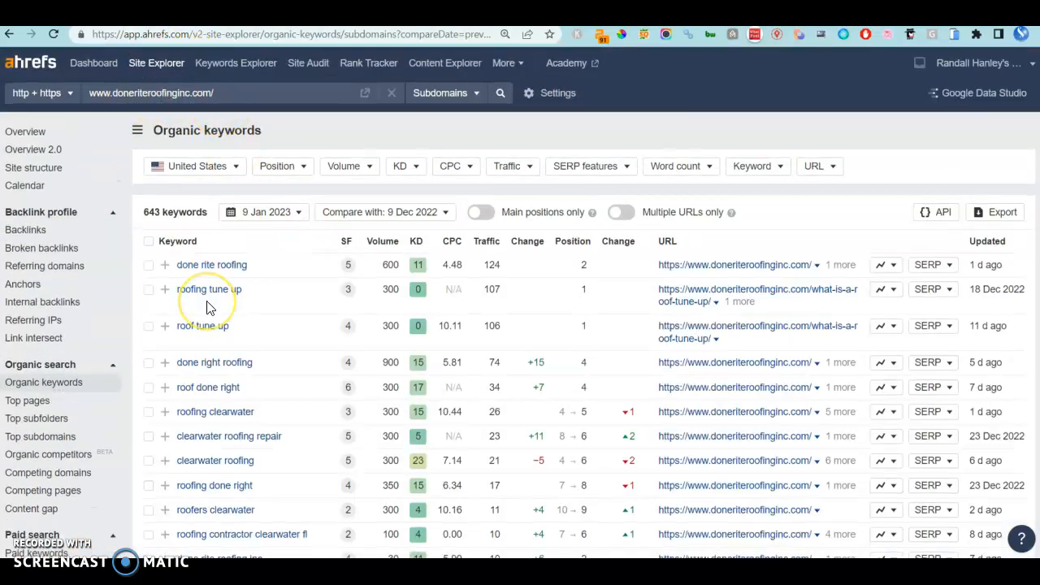
scroll(209, 302, "down", 2)
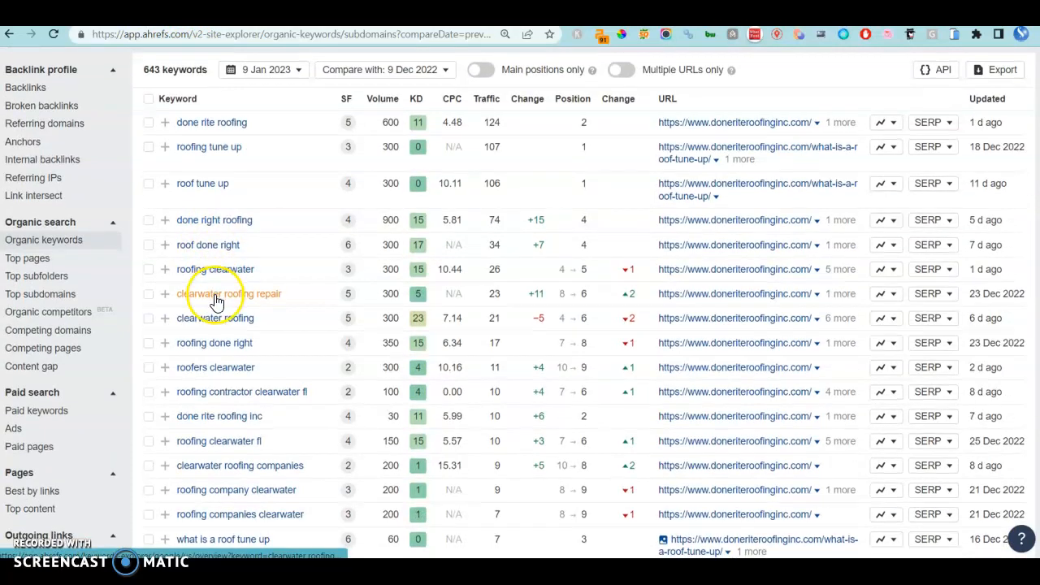
scroll(216, 297, "down", 1)
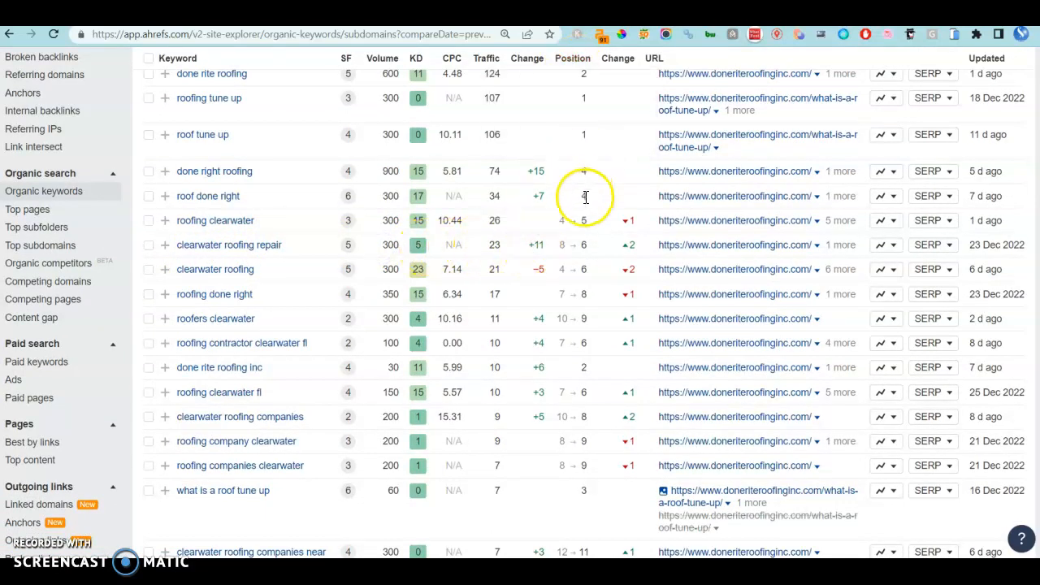
left_click(490, 222)
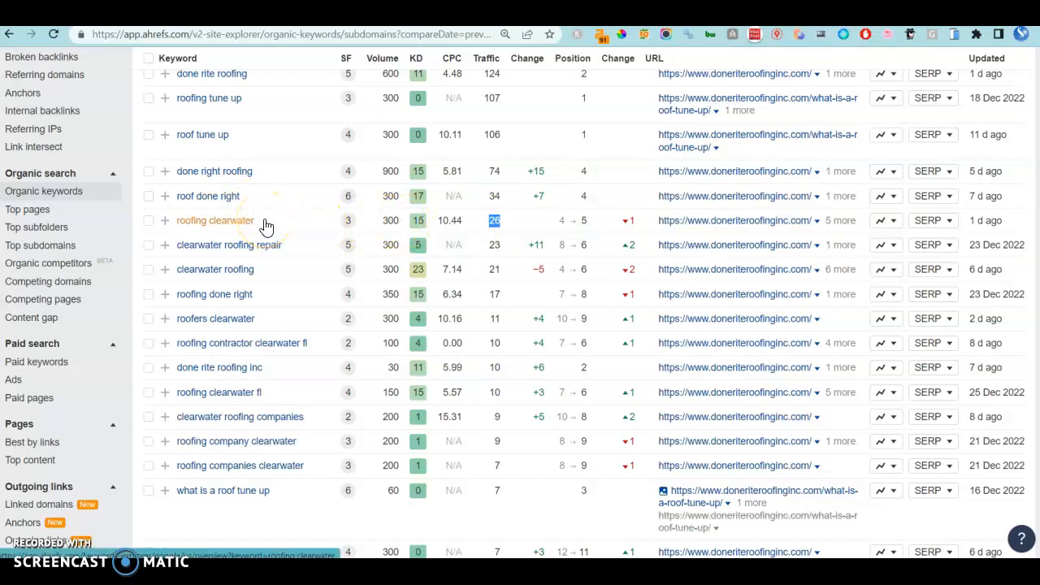
scroll(431, 186, "up", 3)
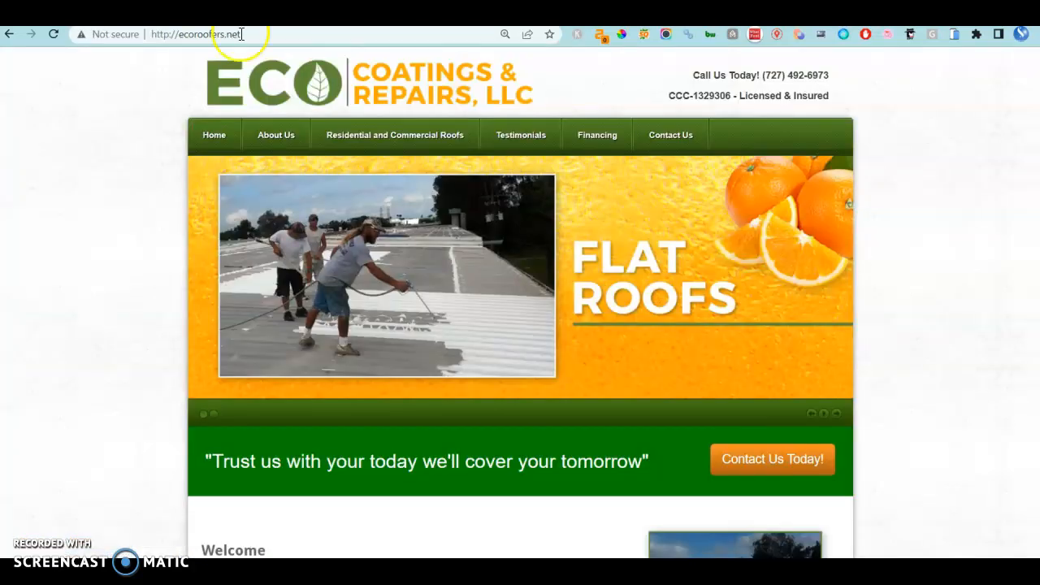
- Look over the ecoroofers.net homepage again, from the banner down to the welcome text and back
scroll(212, 237, "down", 5)
scroll(212, 237, "down", 2)
scroll(214, 241, "up", 4)
left_click(120, 90)
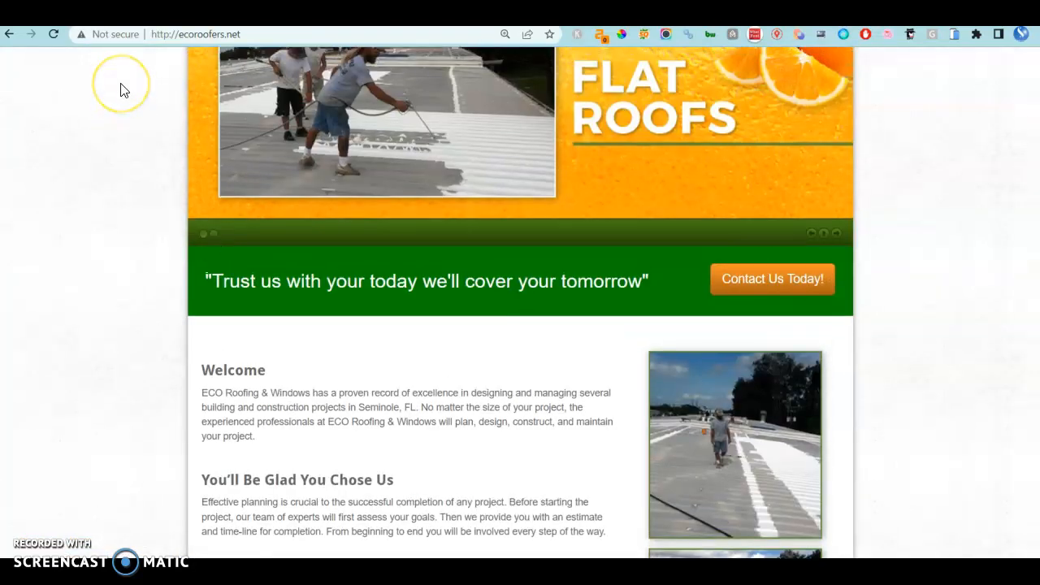
scroll(121, 90, "up", 3)
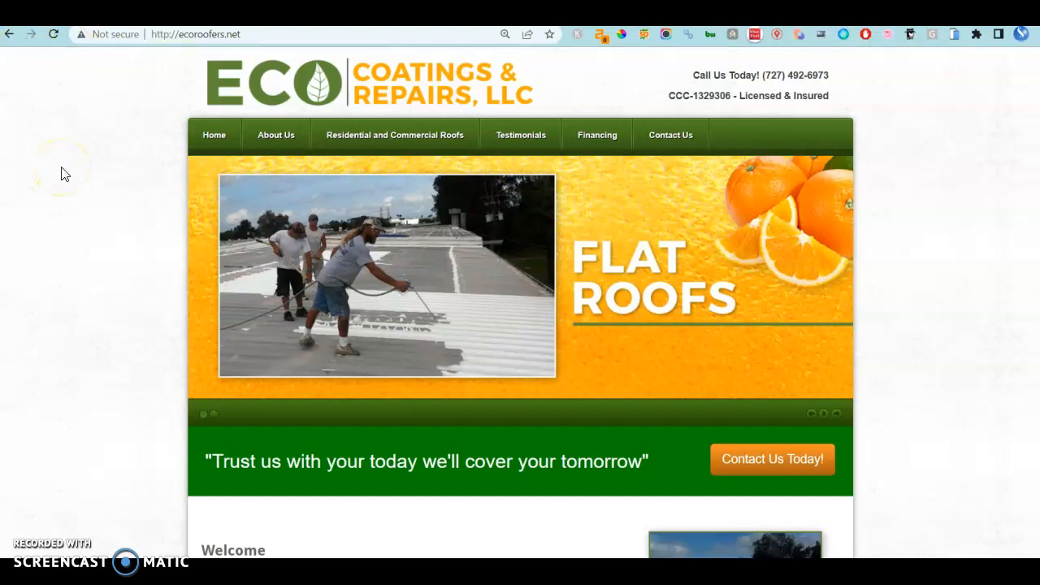
left_click(52, 62)
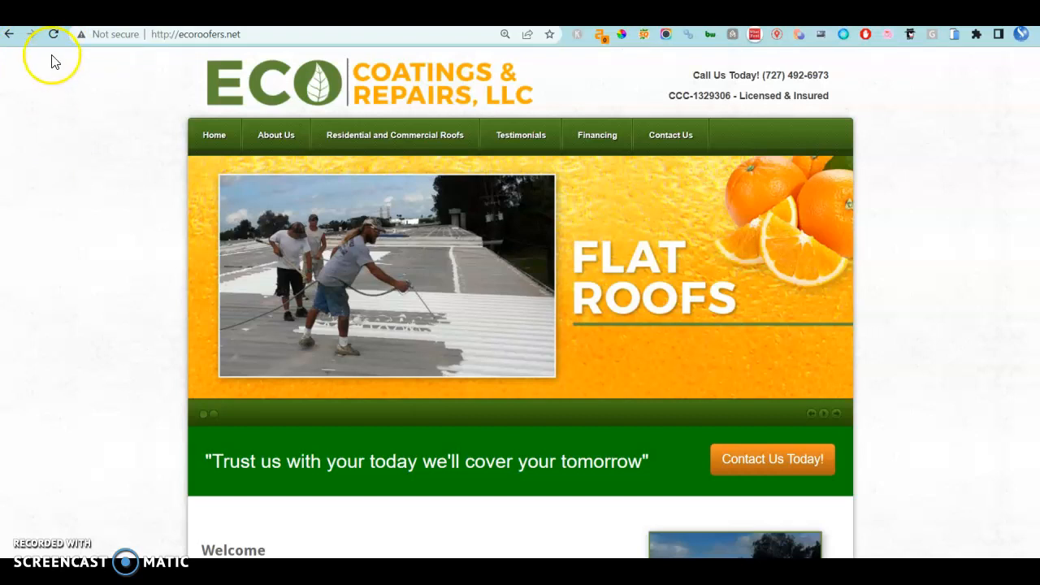